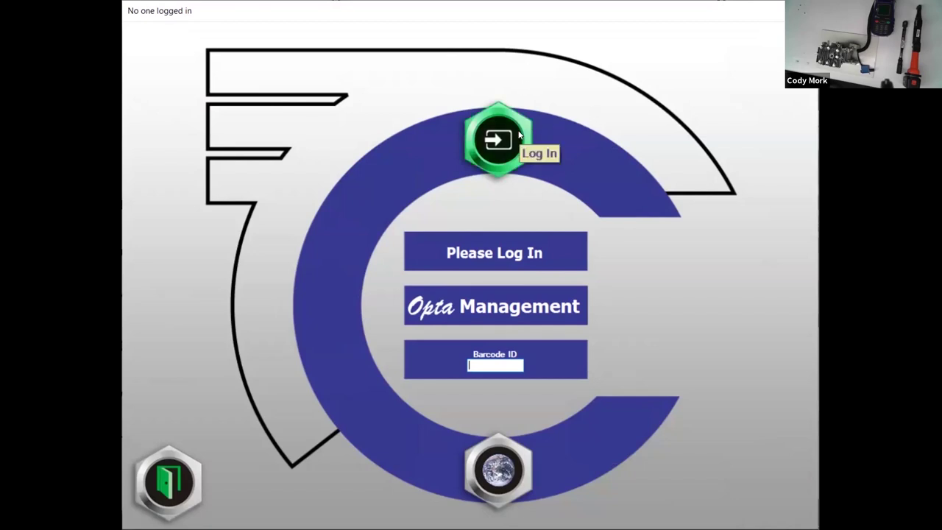
- Log in by cancelling the password prompt and entering the user's barcode ID
{"action": "left_click", "coordinate": [498, 138]}
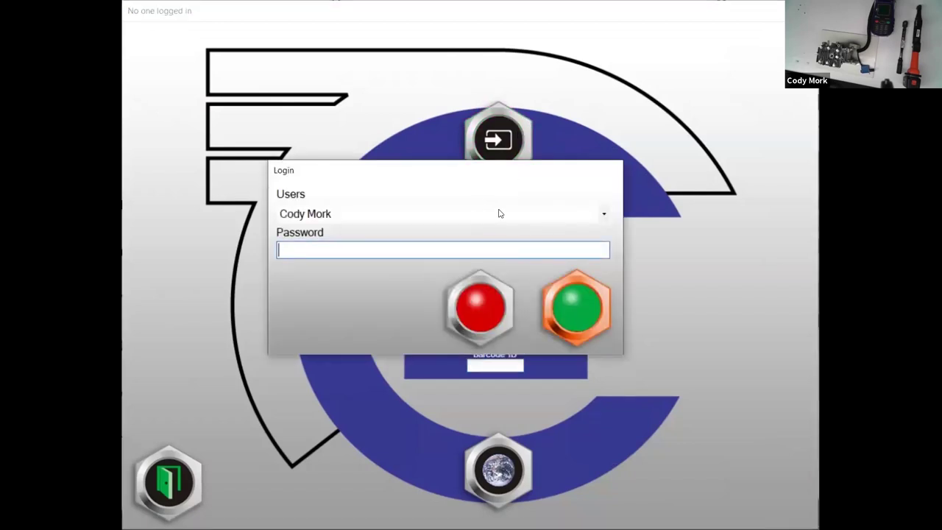
{"action": "left_click", "coordinate": [475, 304]}
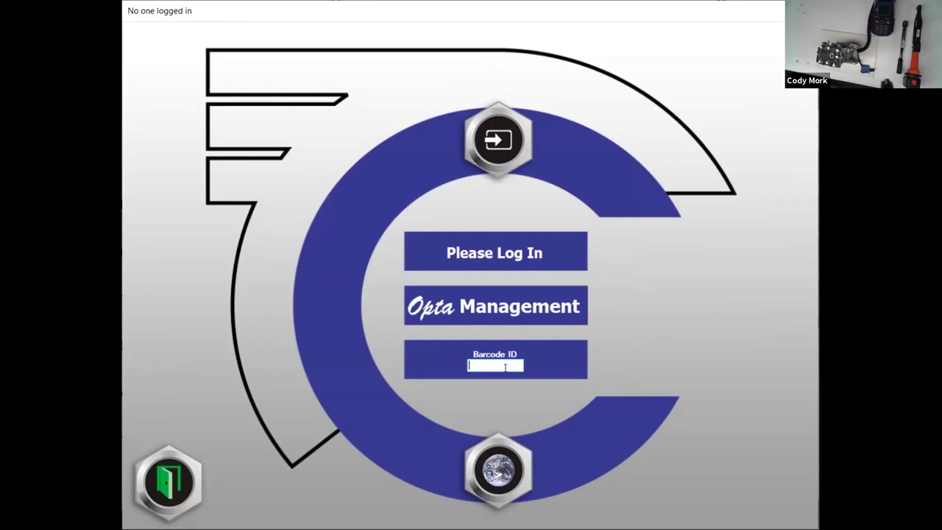
{"action": "type", "text": "12"}
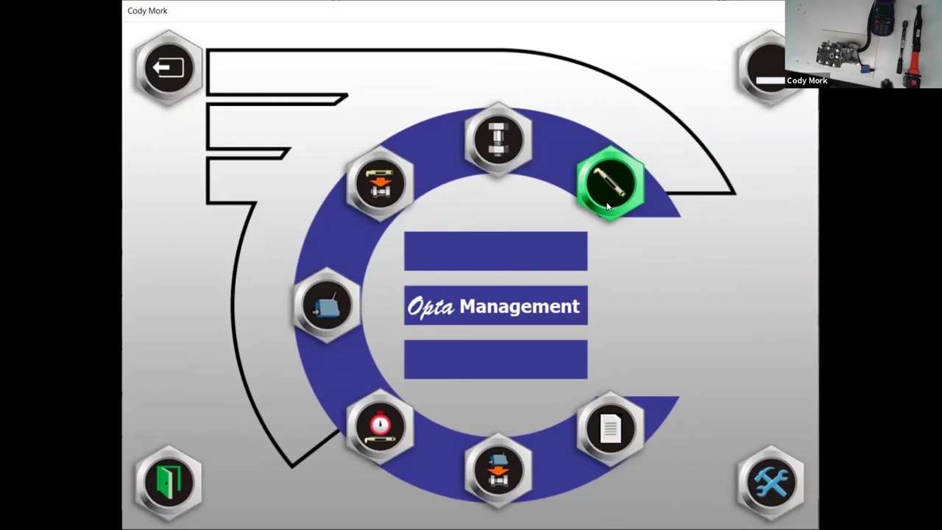
- Open the Tools list, try then cancel a Manufacturer filter, and start a new tool record
{"action": "left_click", "coordinate": [608, 206]}
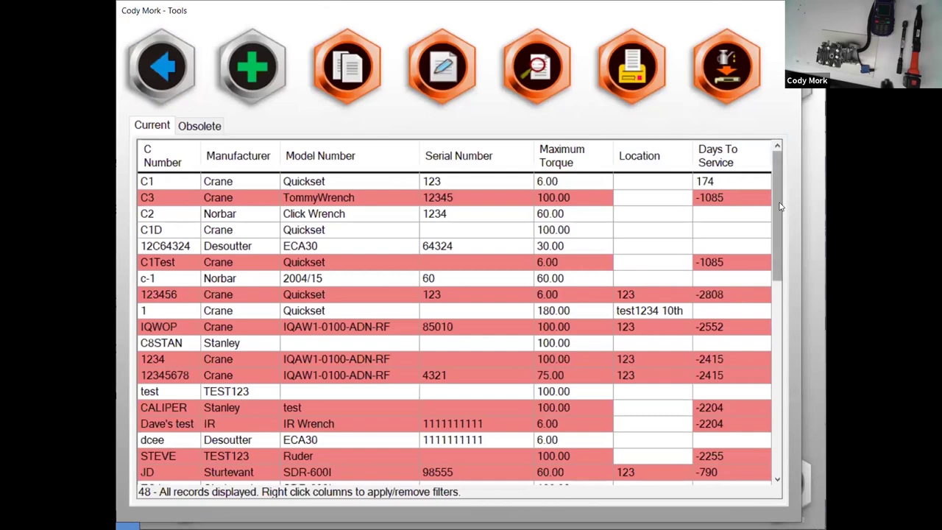
{"action": "mouse_move", "coordinate": [774, 201]}
{"action": "left_mouse_down"}
{"action": "mouse_move", "coordinate": [772, 252]}
{"action": "mouse_move", "coordinate": [775, 201]}
{"action": "left_mouse_up"}
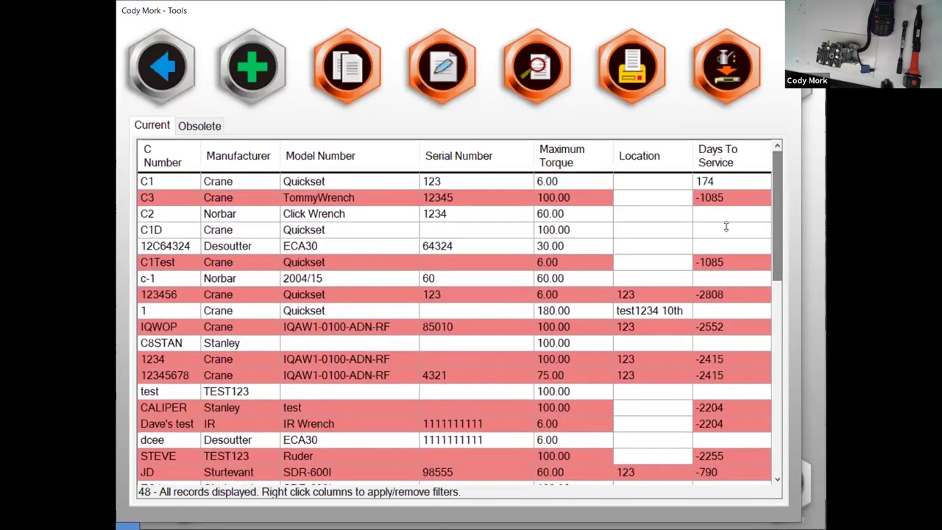
{"action": "right_click", "coordinate": [214, 160]}
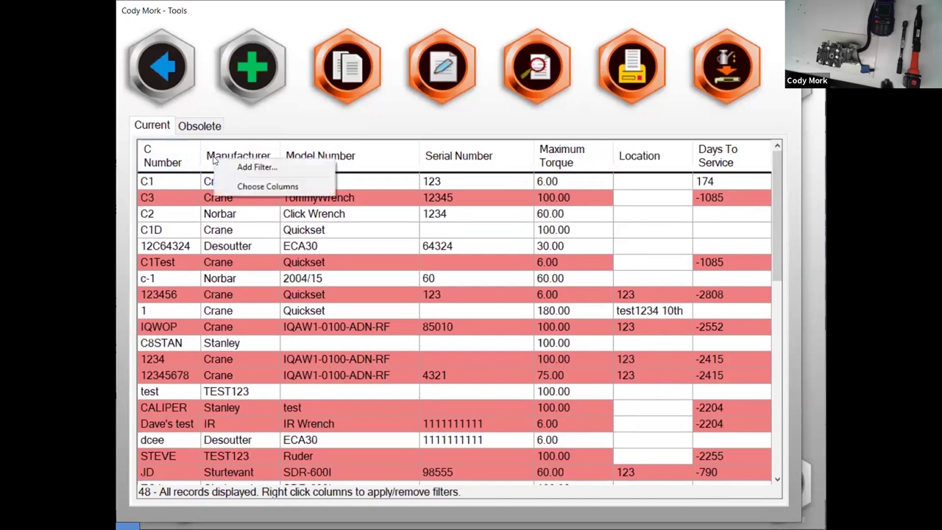
{"action": "left_click", "coordinate": [252, 168]}
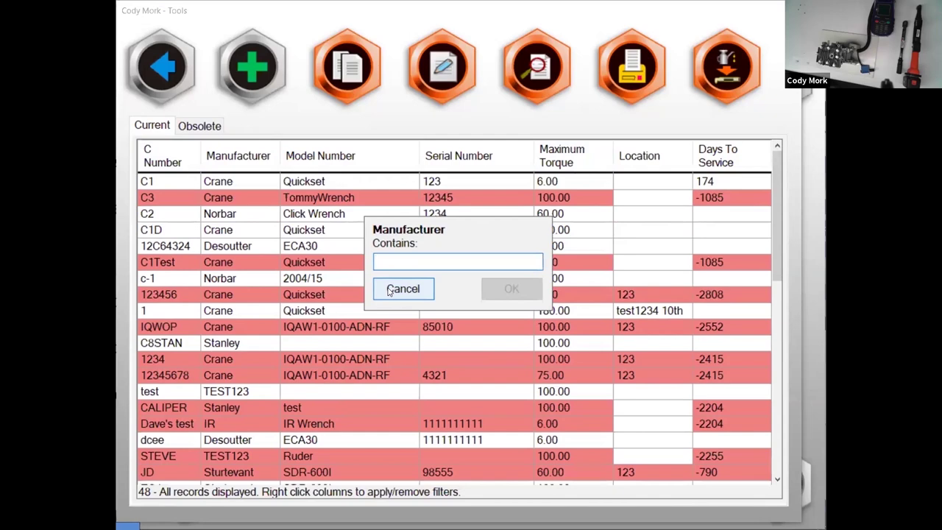
{"action": "left_click", "coordinate": [389, 290]}
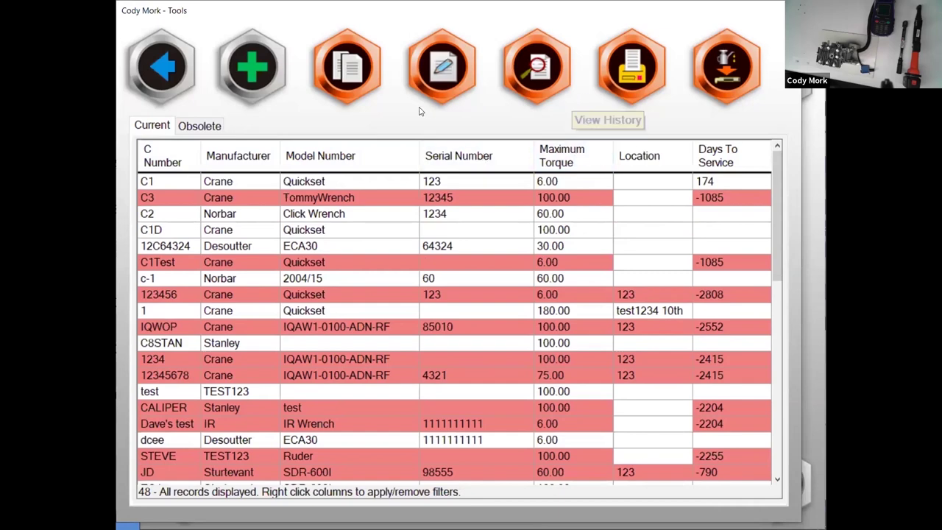
{"action": "left_click", "coordinate": [250, 86]}
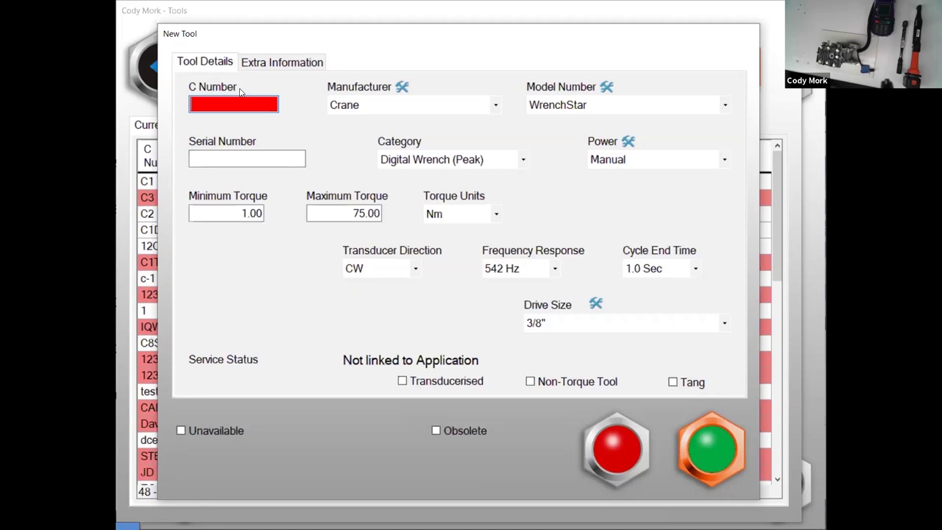
{"action": "mouse_move", "coordinate": [244, 103]}
{"action": "left_click", "coordinate": [492, 110]}
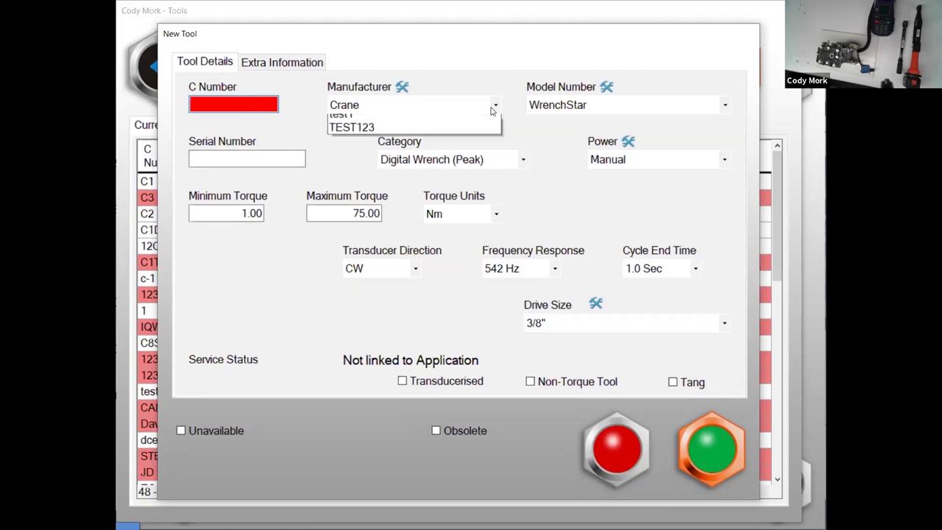
{"action": "left_click", "coordinate": [492, 110]}
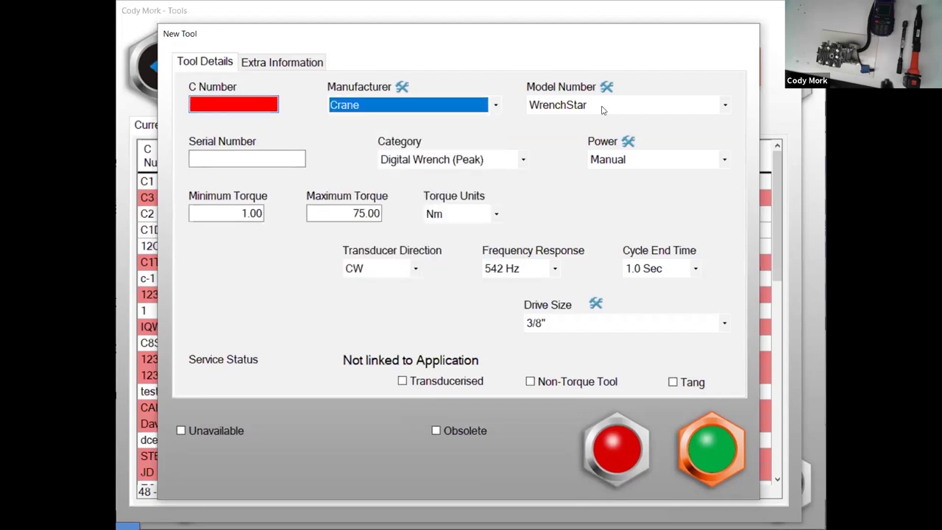
{"action": "left_click", "coordinate": [669, 109]}
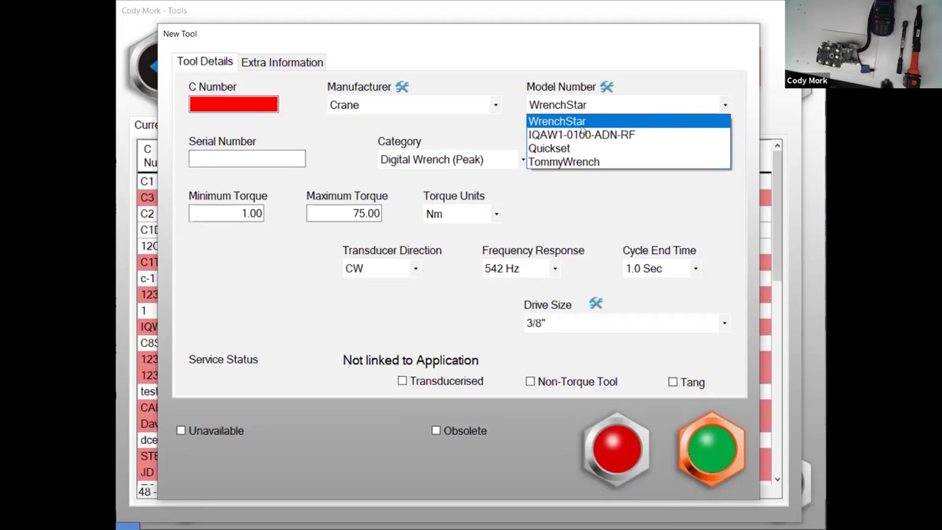
{"action": "left_click", "coordinate": [440, 132]}
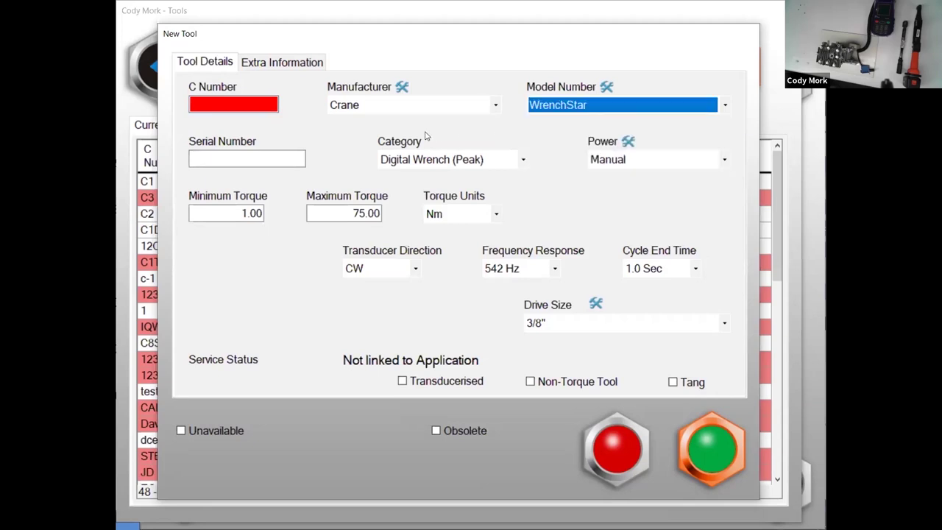
{"action": "left_click", "coordinate": [457, 159]}
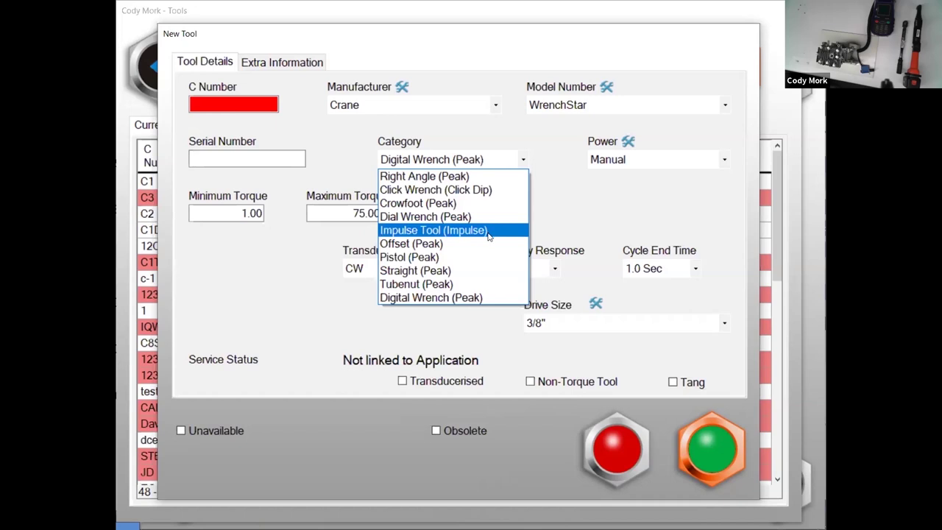
{"action": "left_click", "coordinate": [553, 223]}
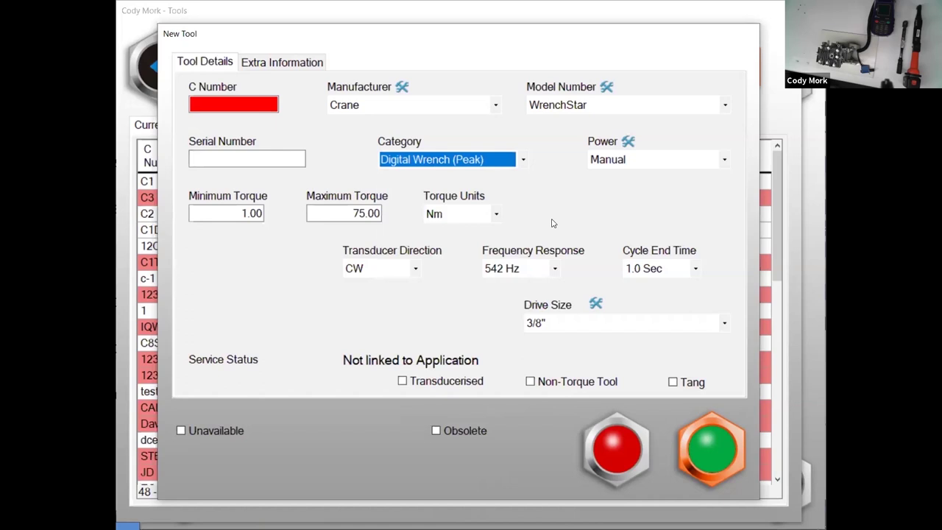
- Leave the power type as Manual and cancel the new tool without saving
{"action": "left_click", "coordinate": [642, 168]}
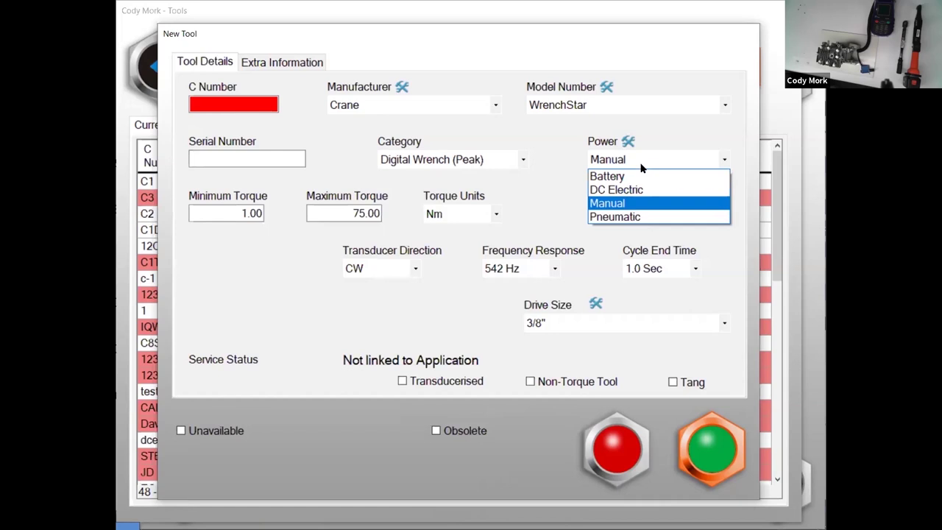
{"action": "left_click", "coordinate": [529, 159]}
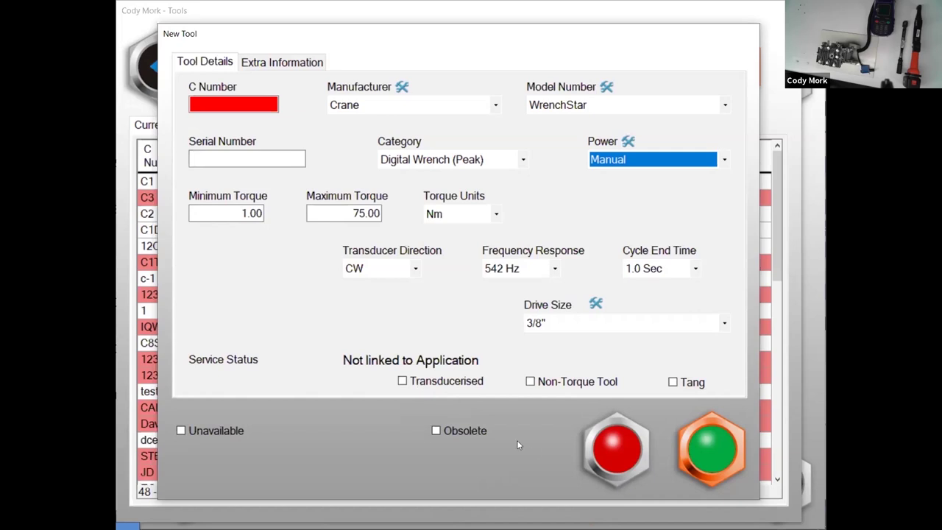
{"action": "left_click", "coordinate": [599, 448]}
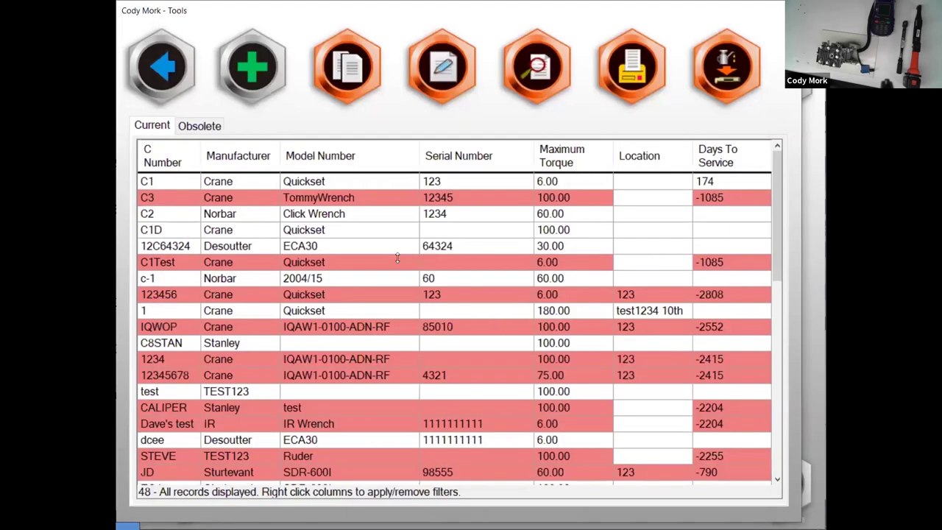
{"action": "left_click", "coordinate": [375, 195]}
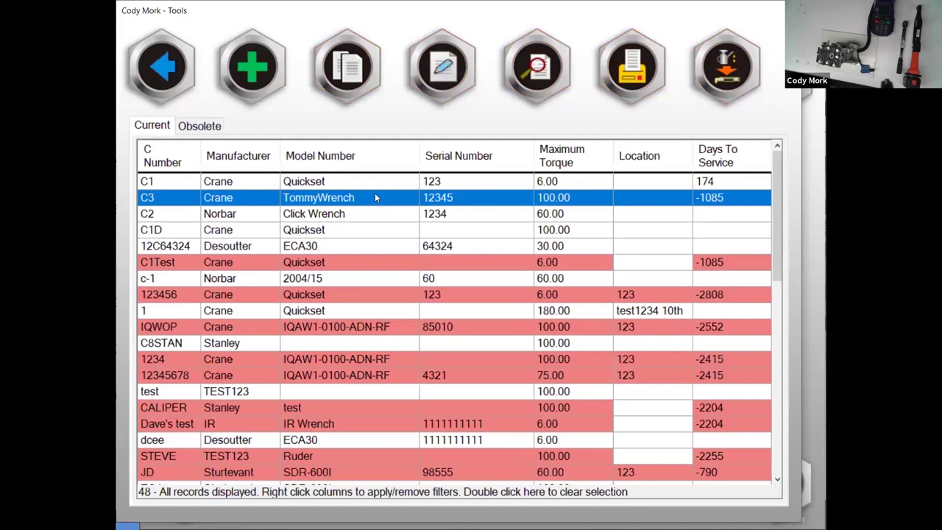
{"action": "left_click", "coordinate": [728, 74]}
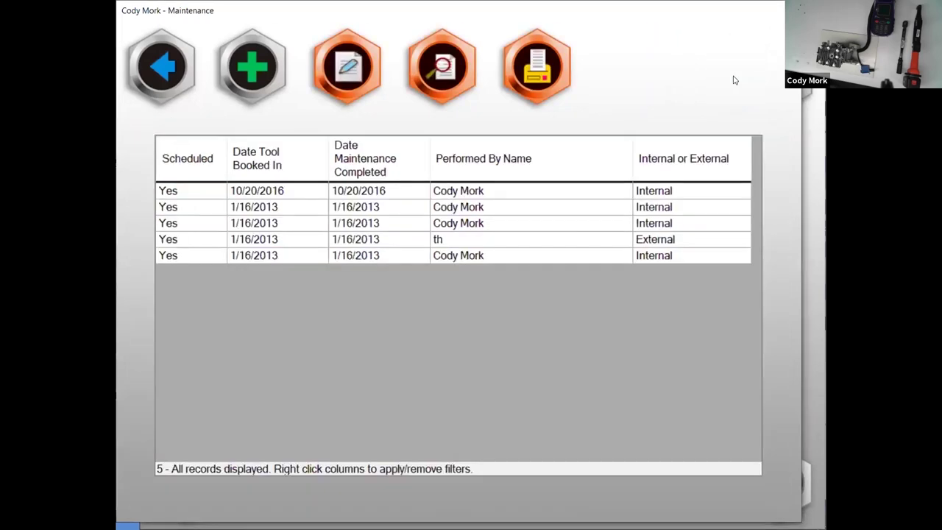
{"action": "left_click", "coordinate": [480, 207]}
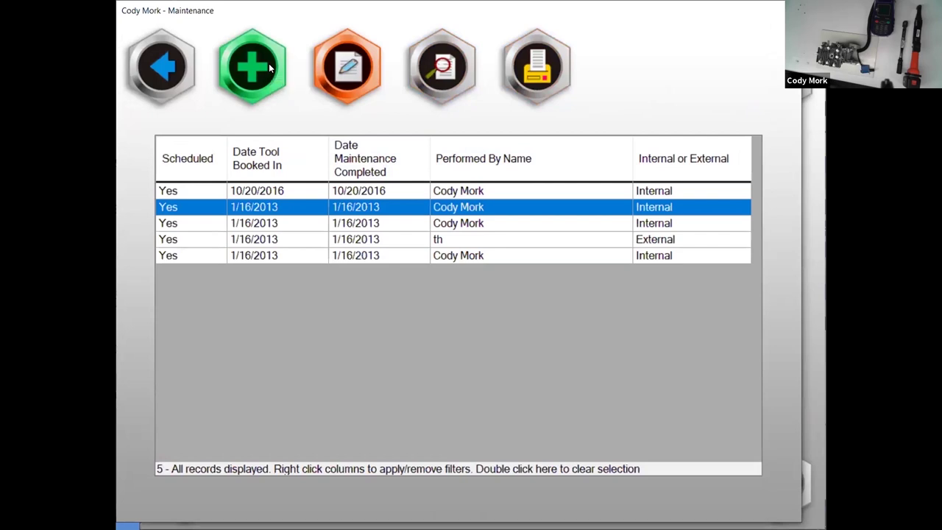
{"action": "left_click", "coordinate": [270, 68]}
{"action": "key", "text": "Escape"}
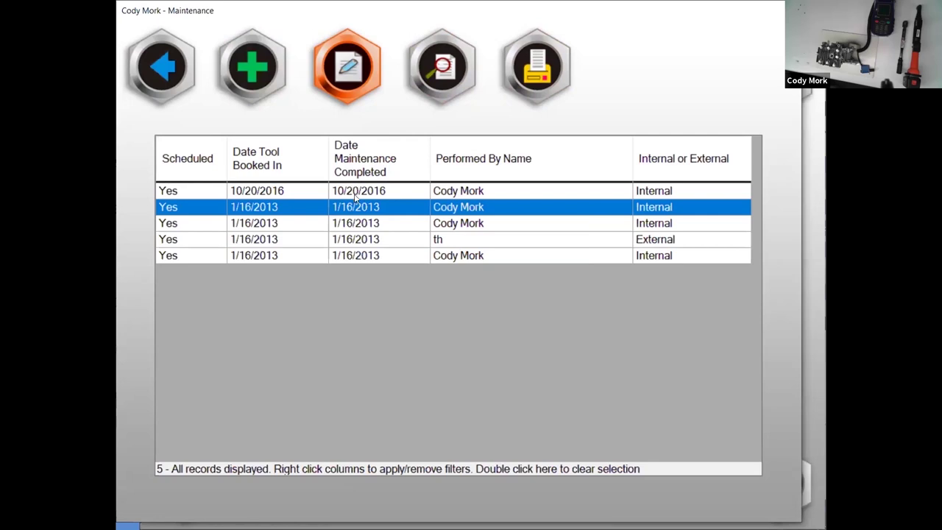
{"action": "double_click", "coordinate": [355, 195]}
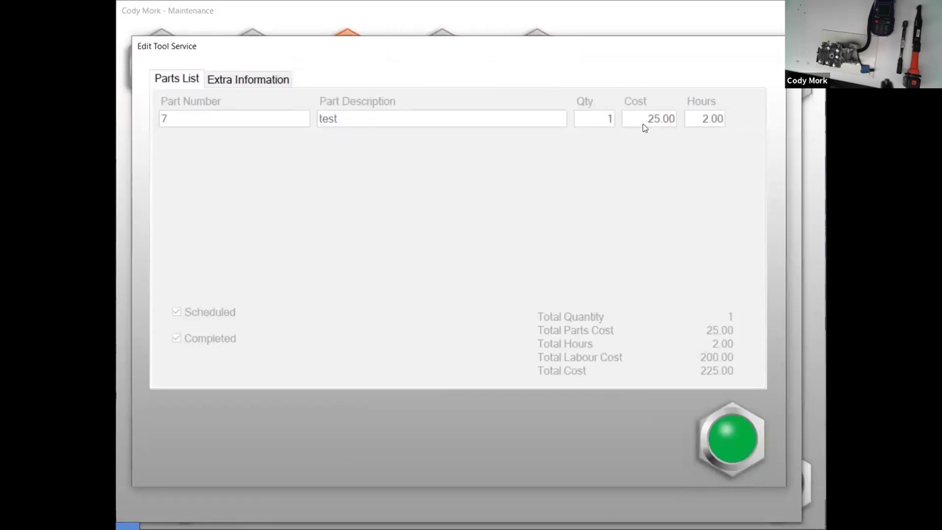
{"action": "left_click", "coordinate": [726, 418]}
{"action": "left_click", "coordinate": [181, 78]}
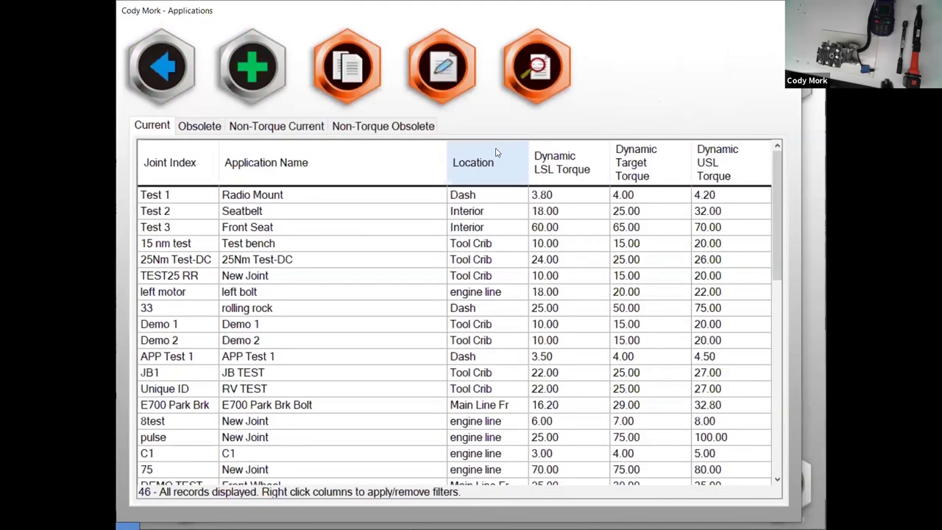
- Start a new joint application at TEST STATION and review its Dynamic limits (LSL 60.00, Target 75.00)
{"action": "left_click", "coordinate": [250, 72]}
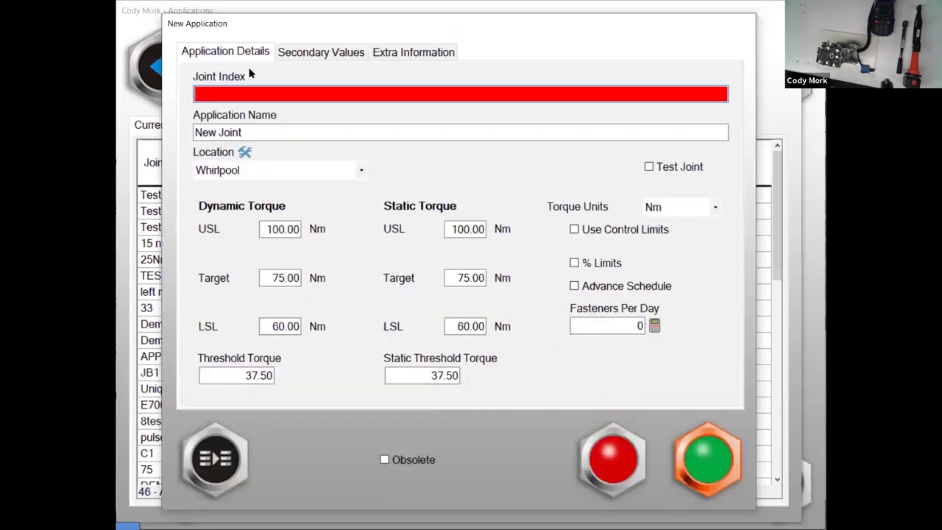
{"action": "left_click", "coordinate": [303, 175]}
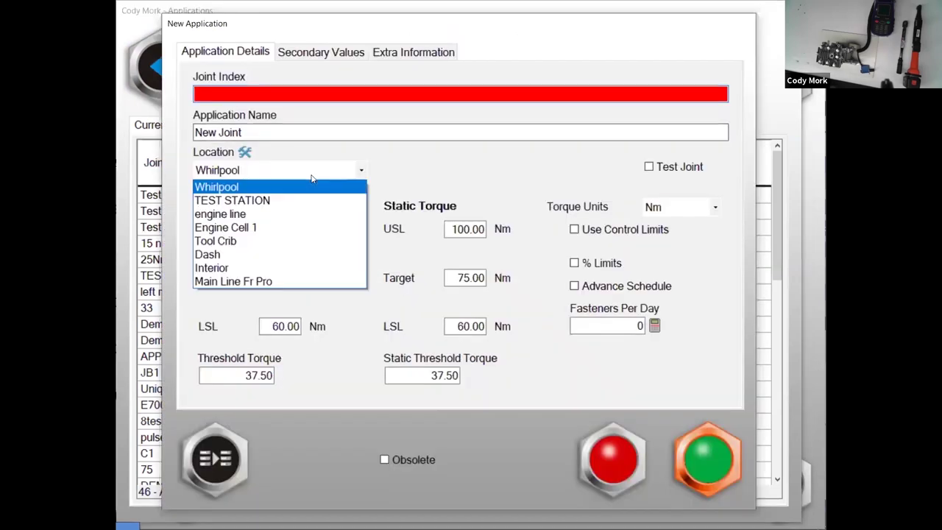
{"action": "left_click", "coordinate": [292, 200]}
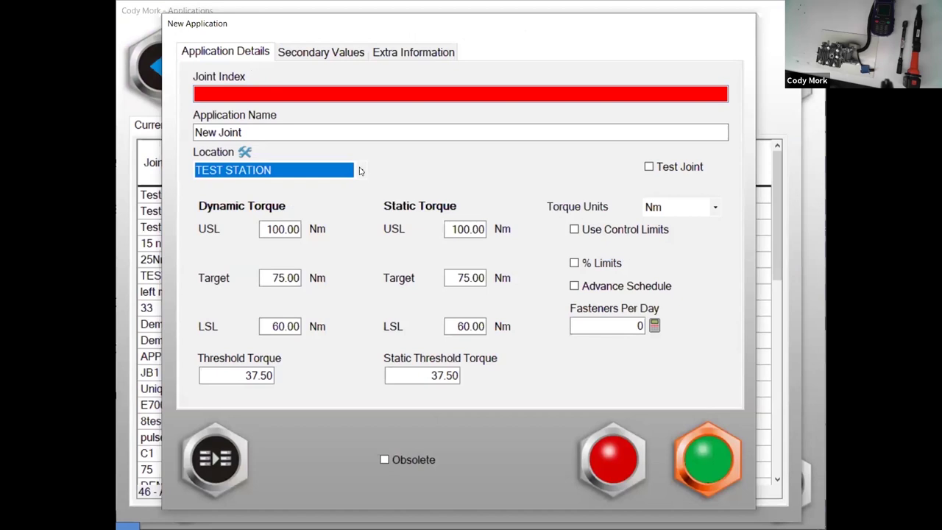
{"action": "left_click", "coordinate": [220, 89]}
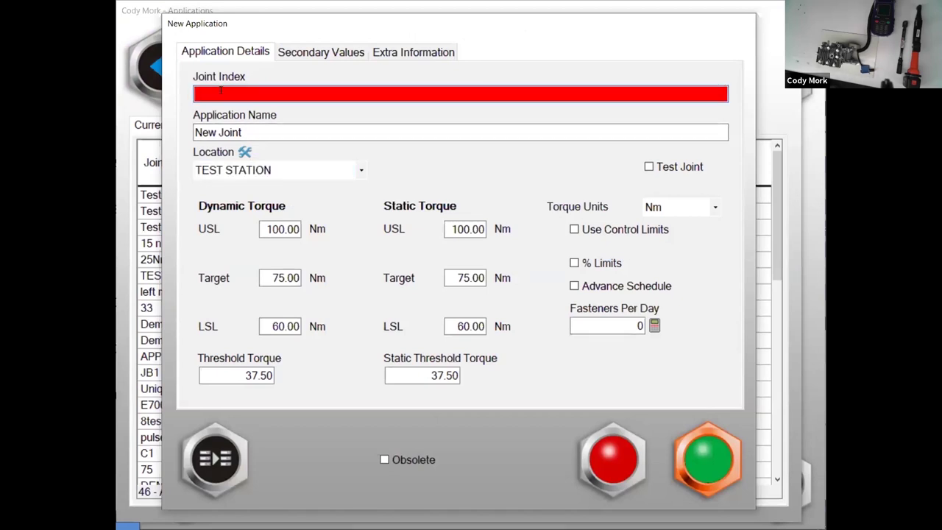
{"action": "left_click", "coordinate": [261, 134]}
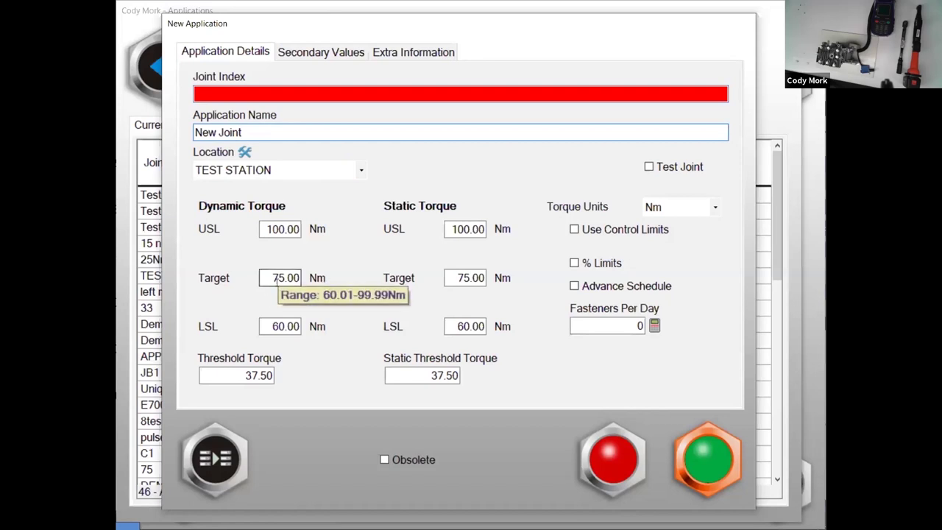
{"action": "left_click_drag", "start_coordinate": [264, 325], "coordinate": [301, 325]}
{"action": "left_click_drag", "start_coordinate": [270, 229], "coordinate": [303, 230]}
{"action": "left_click_drag", "start_coordinate": [268, 277], "coordinate": [312, 274]}
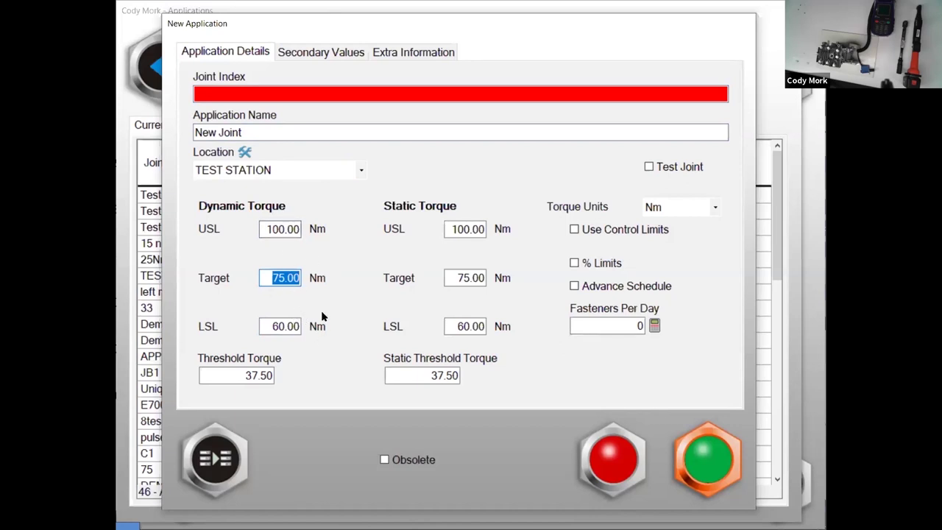
- Keep torque limits in Nm, set the secondary type to Angle, then discard the application
{"action": "left_click", "coordinate": [574, 262]}
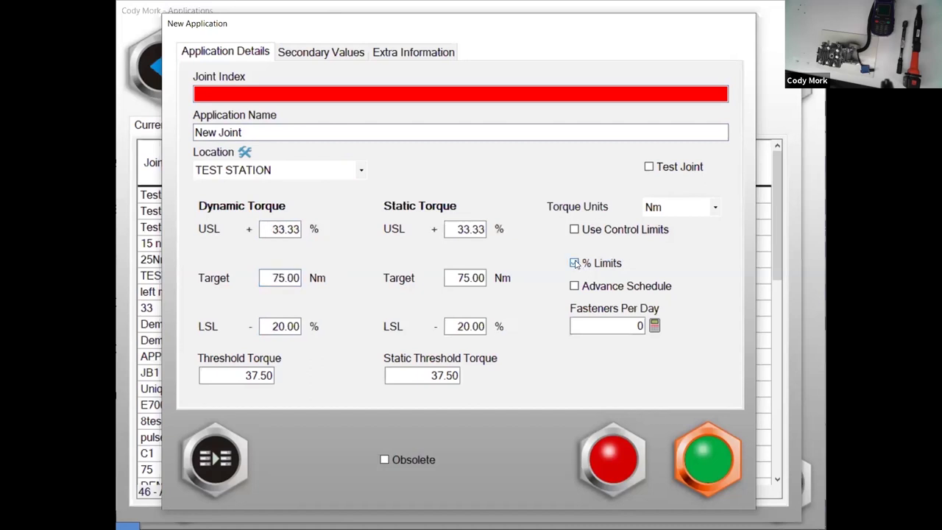
{"action": "left_click", "coordinate": [575, 263]}
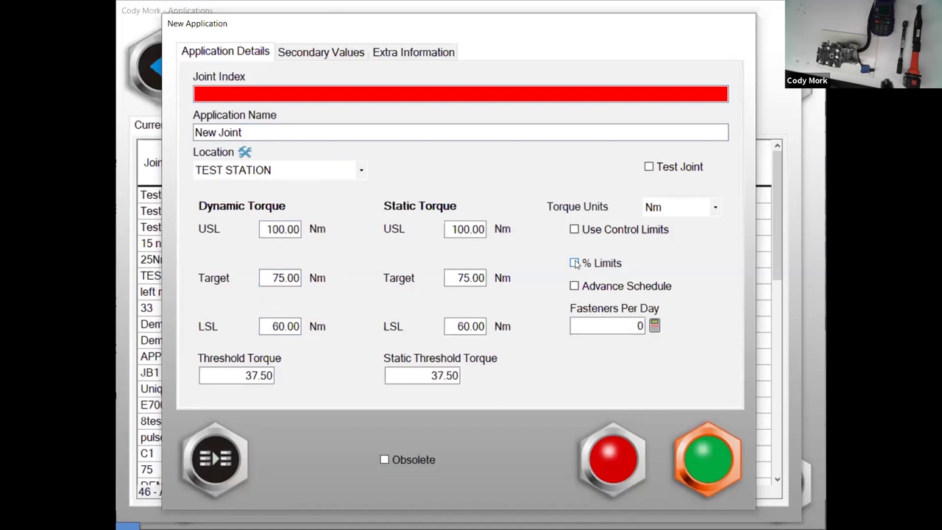
{"action": "left_click", "coordinate": [337, 55]}
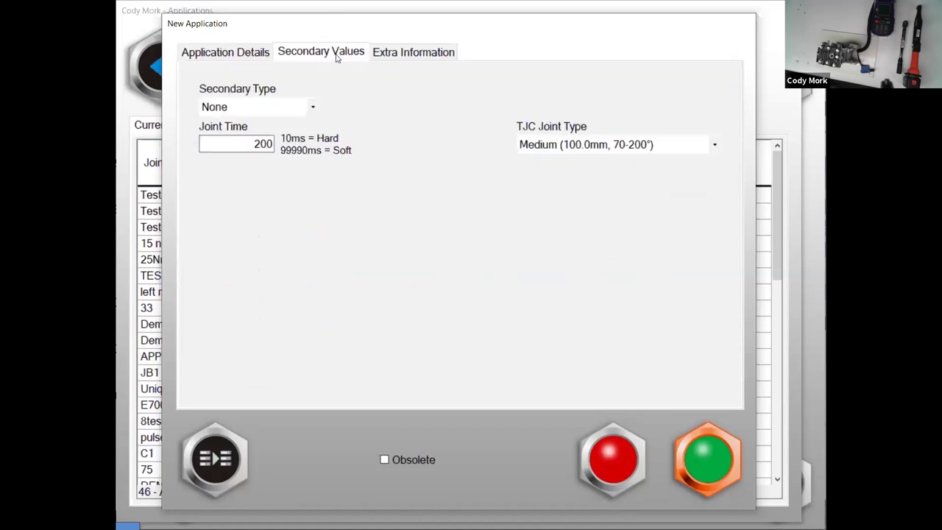
{"action": "left_click", "coordinate": [312, 108]}
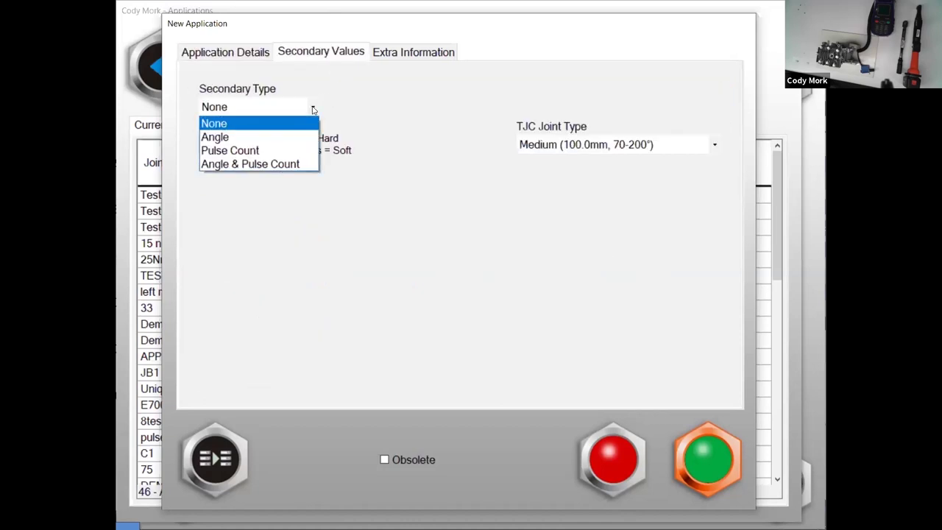
{"action": "left_click", "coordinate": [291, 136]}
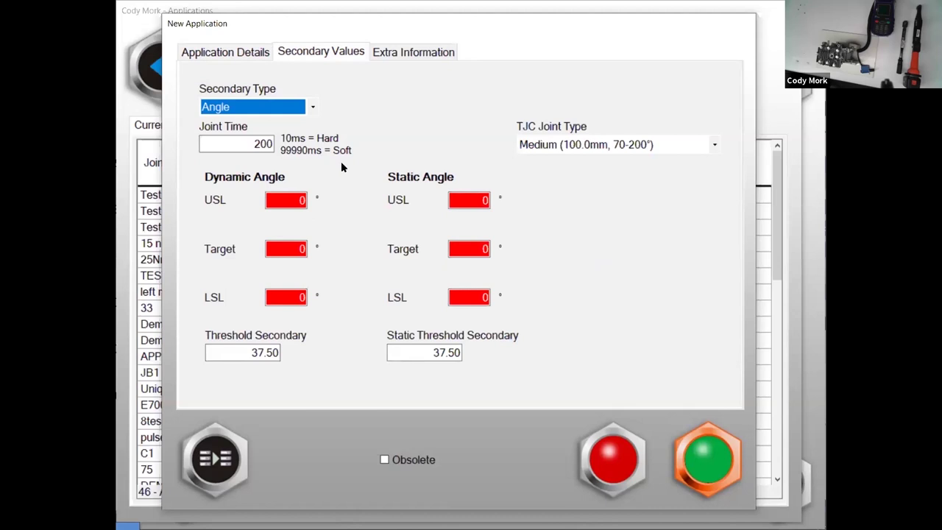
{"action": "left_click", "coordinate": [625, 468]}
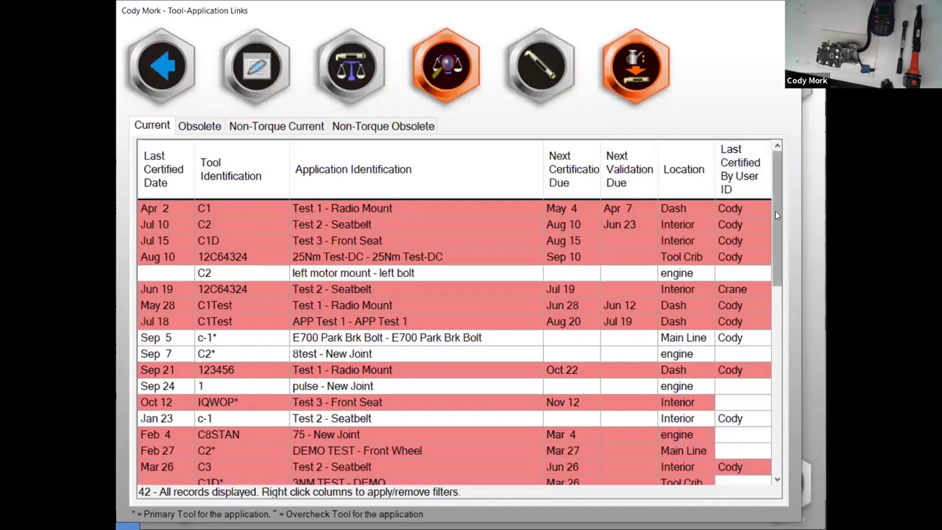
- Bring up the Select action chooser for tool-application links
{"action": "left_click", "coordinate": [282, 59]}
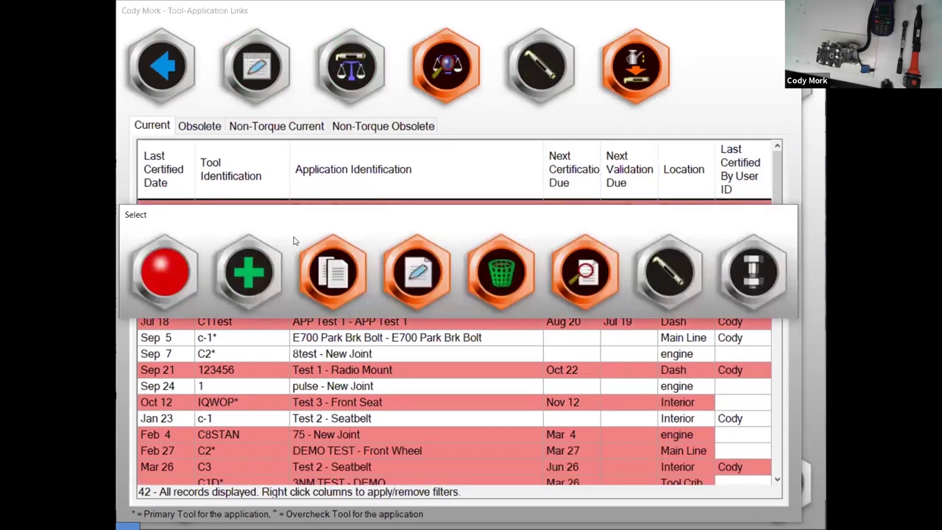
- Draft a C1 link with certification and validation intervals and 3 validation rundowns, then discard it
{"action": "left_click", "coordinate": [269, 268]}
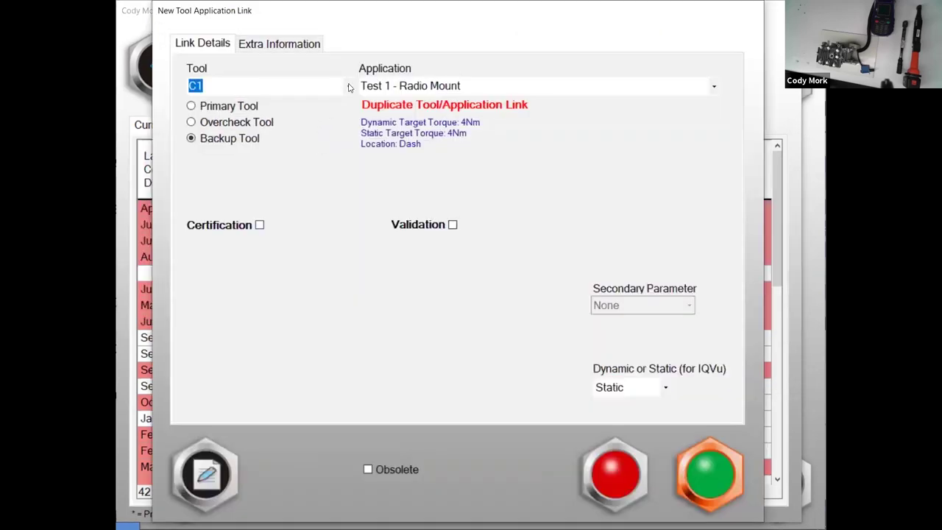
{"action": "left_click", "coordinate": [351, 86]}
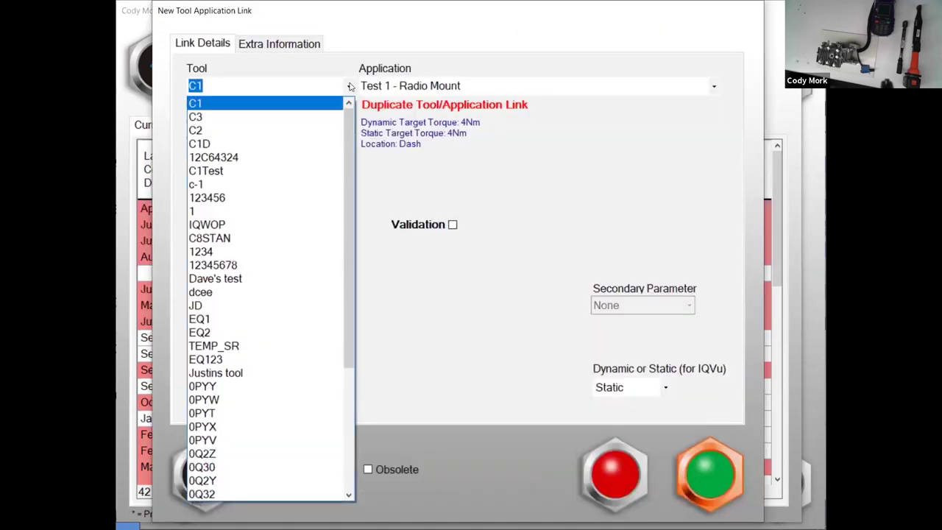
{"action": "left_click", "coordinate": [400, 86]}
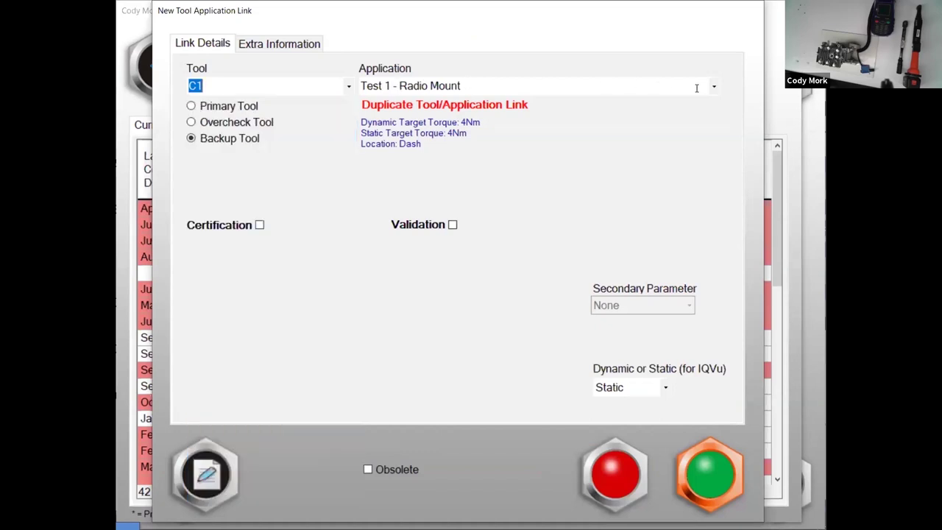
{"action": "left_click", "coordinate": [259, 224]}
{"action": "left_click", "coordinate": [452, 225]}
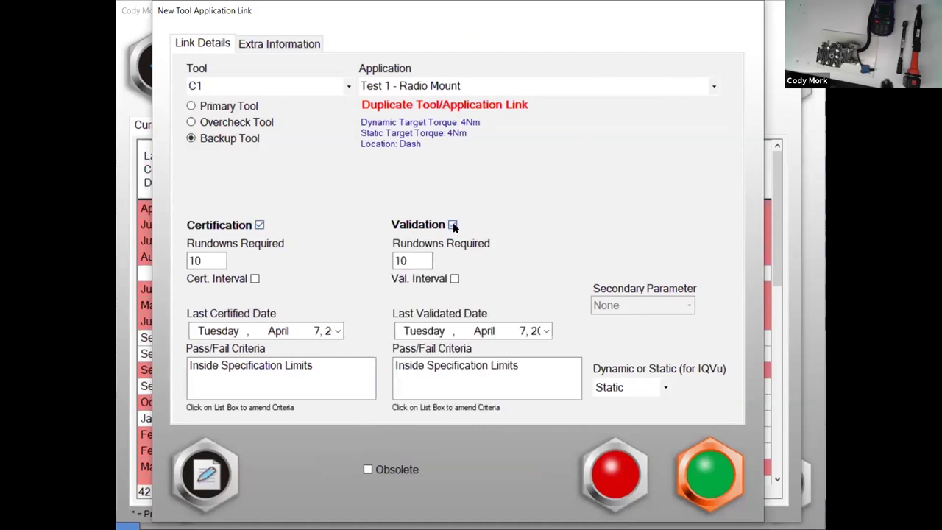
{"action": "left_click", "coordinate": [255, 278]}
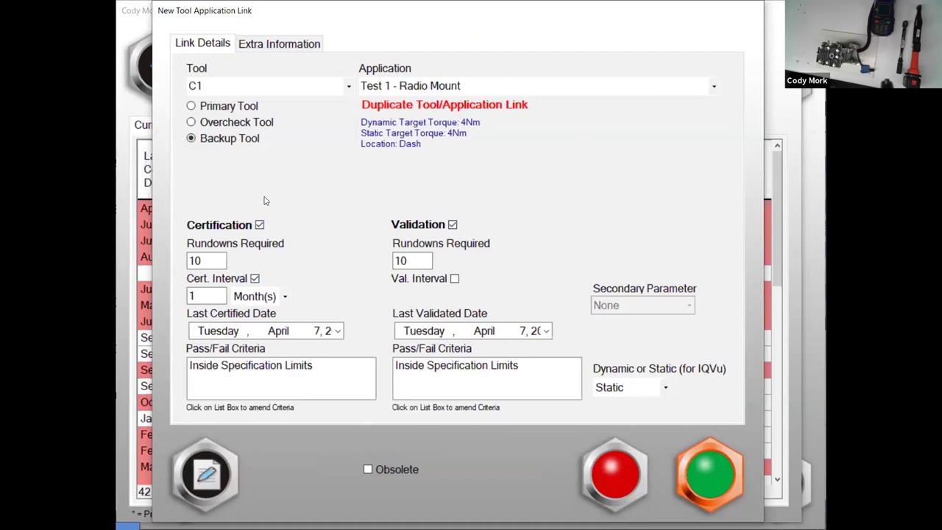
{"action": "left_click", "coordinate": [454, 280]}
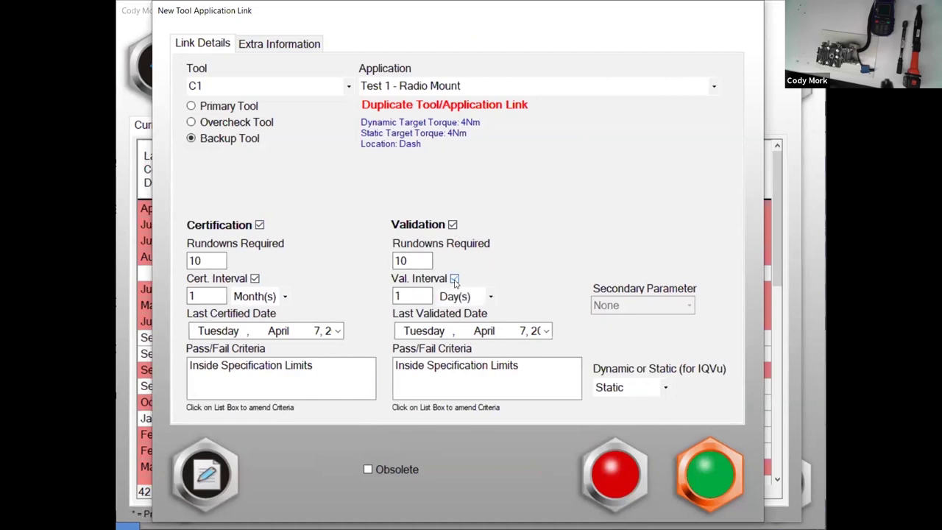
{"action": "double_click", "coordinate": [424, 258]}
{"action": "type", "text": "3"}
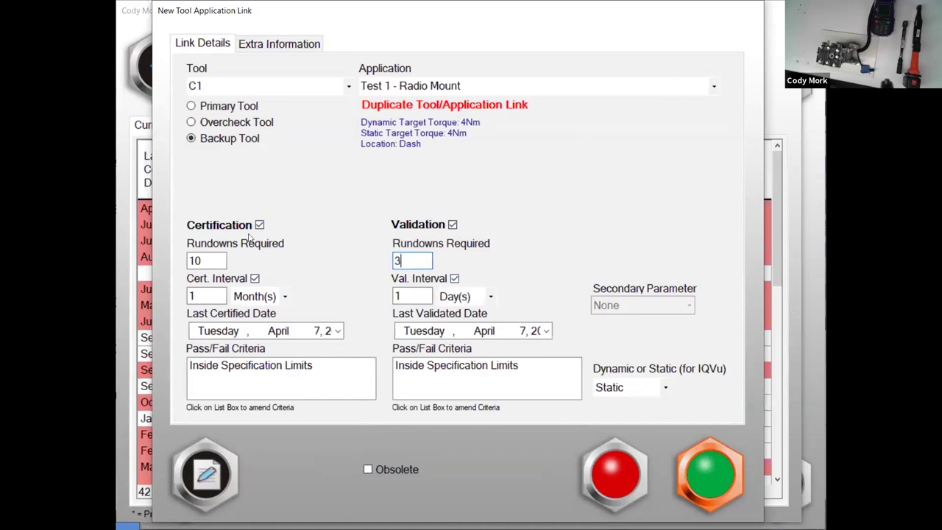
{"action": "left_click", "coordinate": [615, 474]}
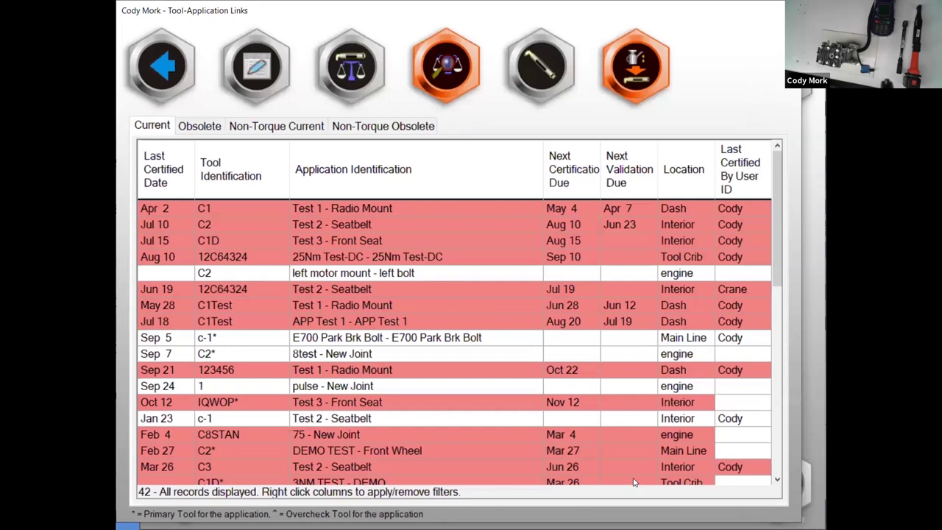
{"action": "right_click", "coordinate": [251, 176]}
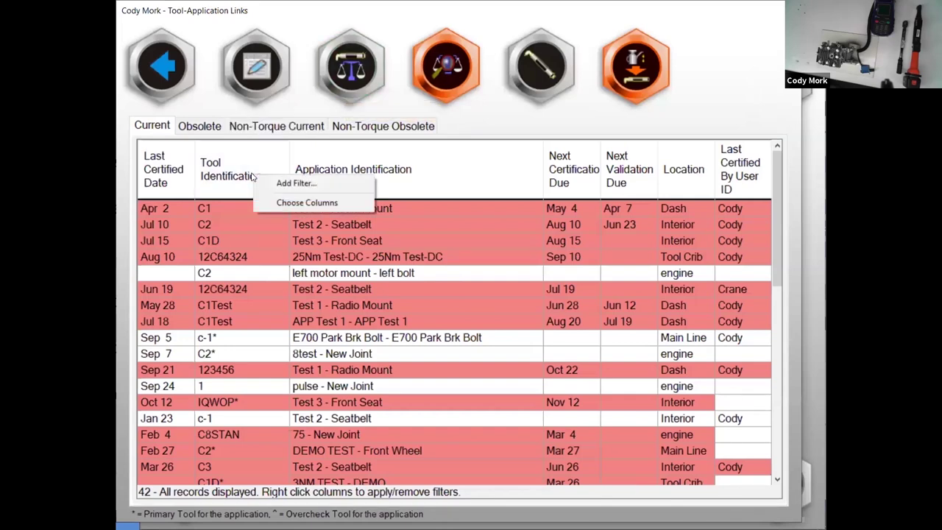
{"action": "left_click", "coordinate": [298, 184]}
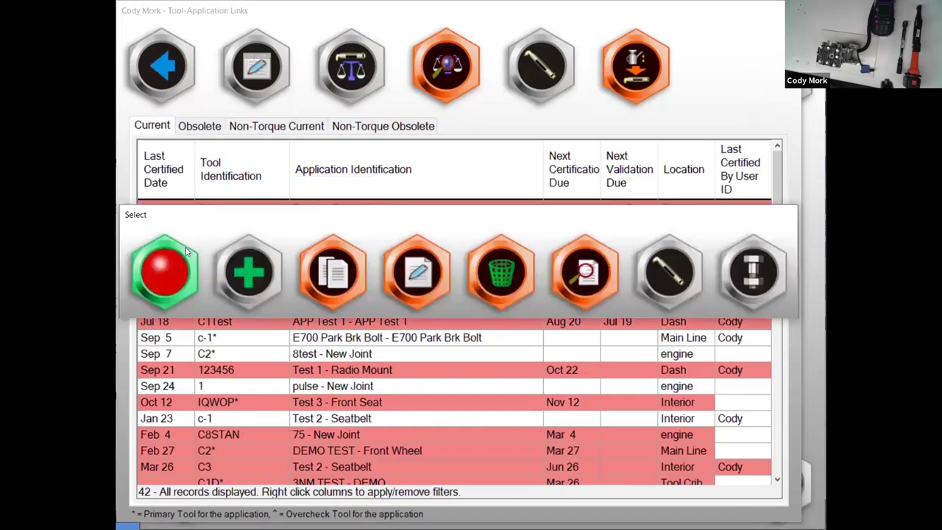
{"action": "left_click", "coordinate": [186, 251]}
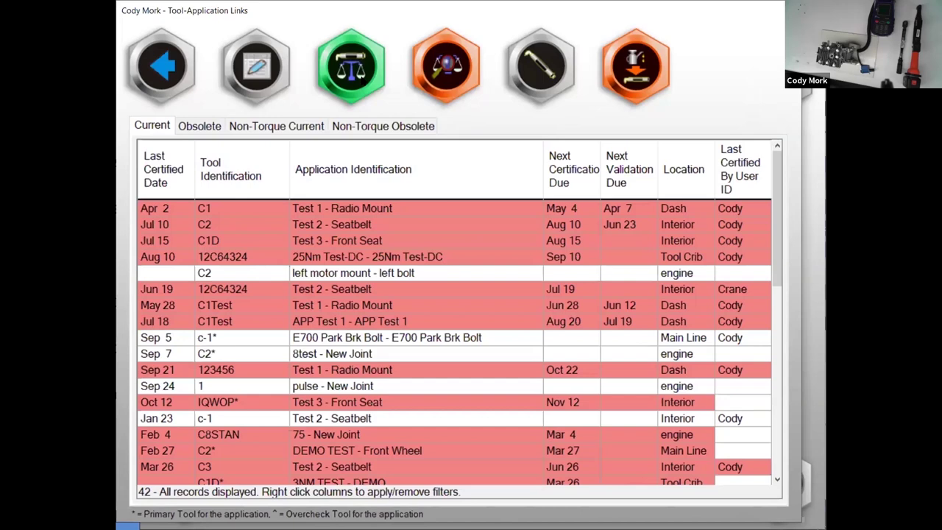
- Start a test run by scanning tool A705357 and accept the Cleco MPRO controller settings
{"action": "left_click", "coordinate": [351, 66]}
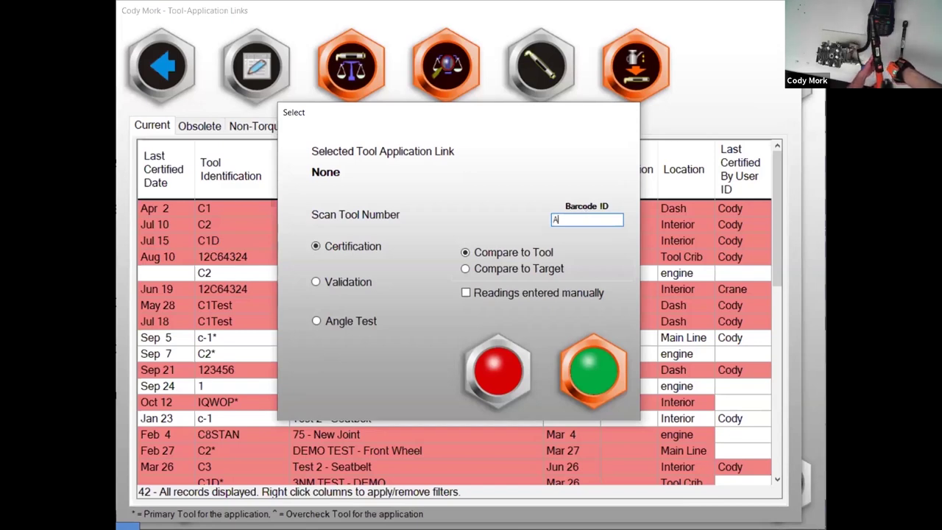
{"action": "type", "text": "A705357"}
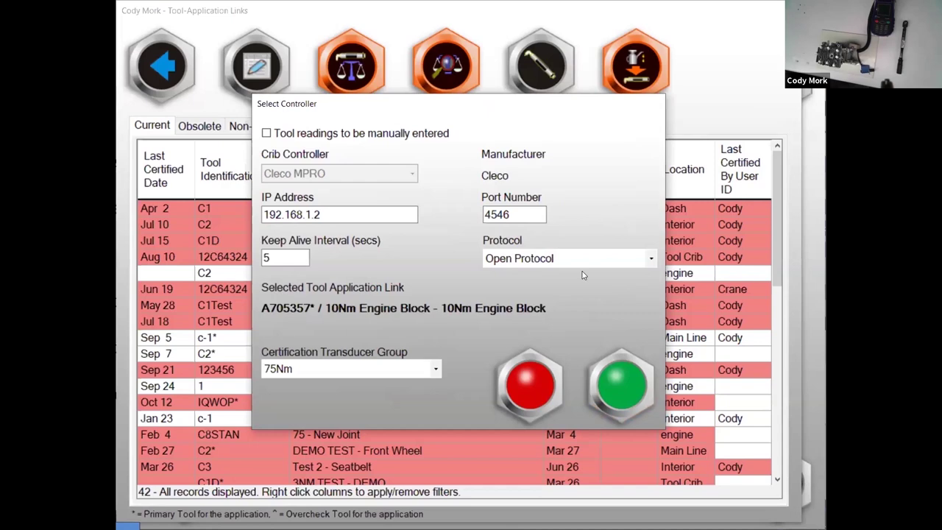
{"action": "left_click", "coordinate": [620, 358]}
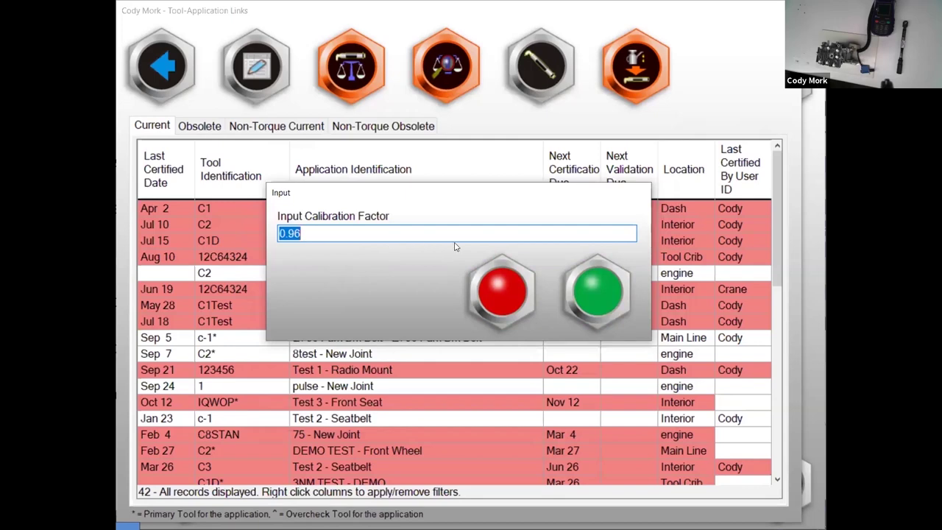
{"action": "left_click", "coordinate": [598, 263]}
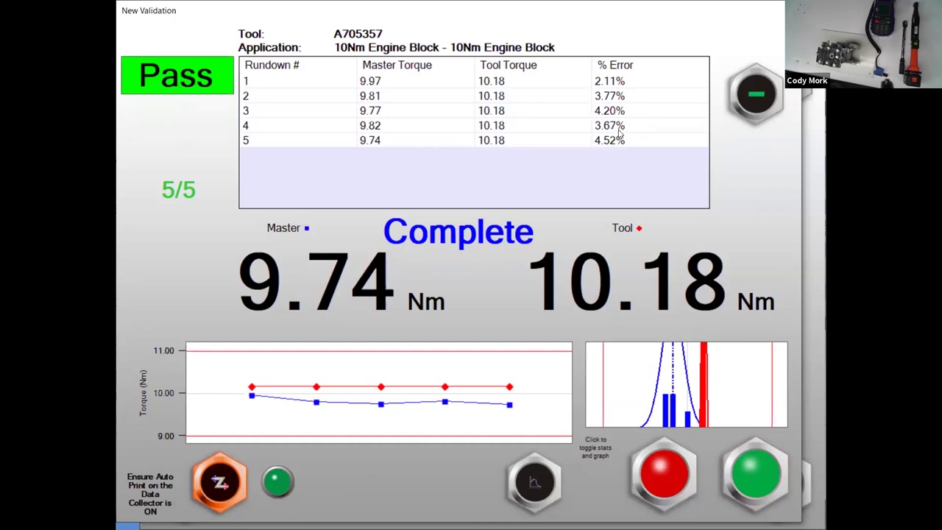
- Switch the graph to the torque statistics table and accept the passed validation
{"action": "left_click", "coordinate": [703, 365]}
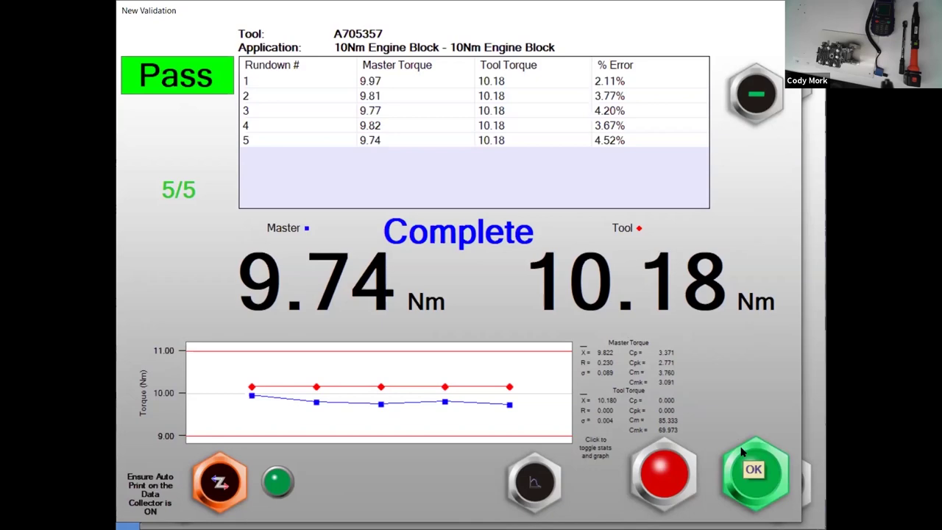
{"action": "left_click", "coordinate": [750, 469]}
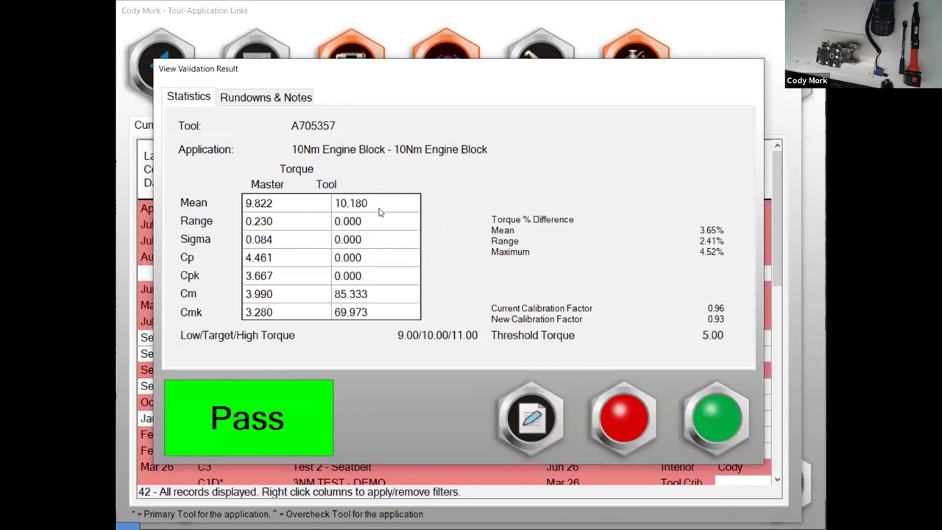
- Review the result's Rundowns & Notes, then save the validation result
{"action": "left_click", "coordinate": [265, 98]}
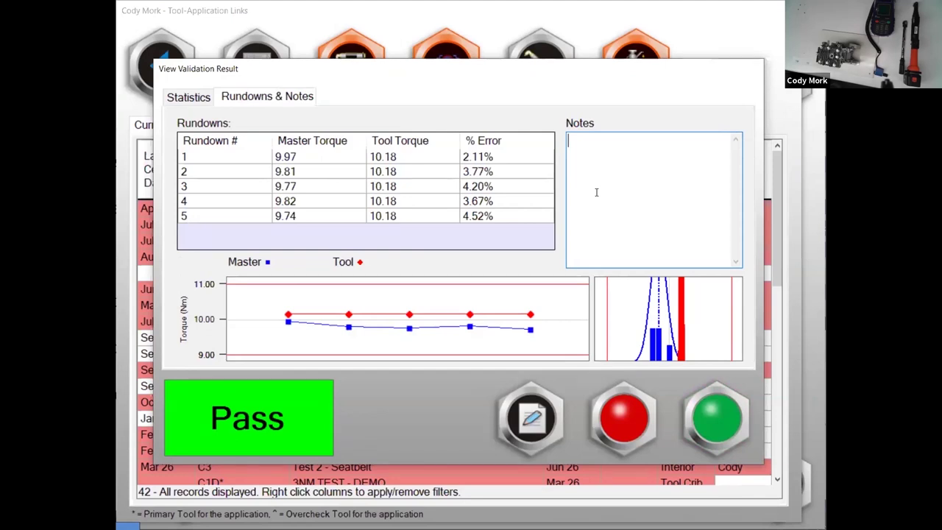
{"action": "left_click", "coordinate": [710, 387]}
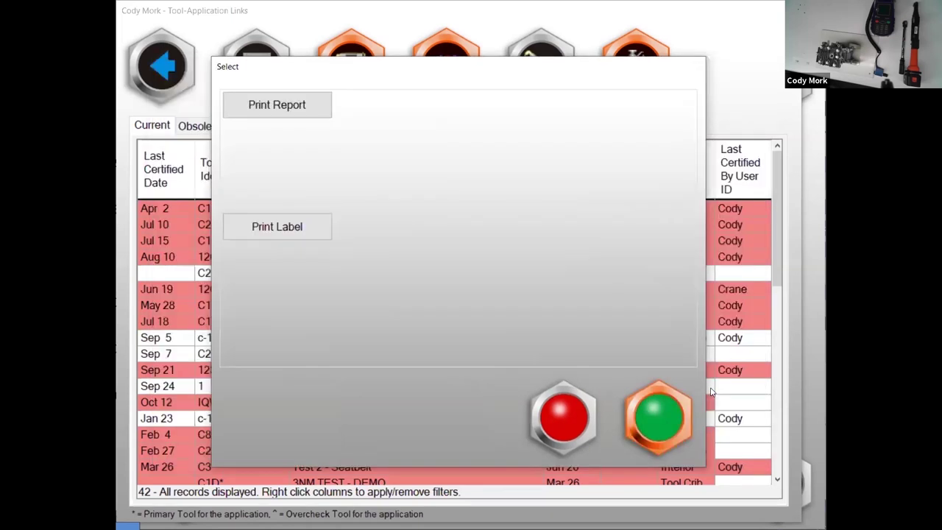
- Pick Tool Certification Label D under Print Label, then cancel without printing
{"action": "left_click", "coordinate": [288, 225]}
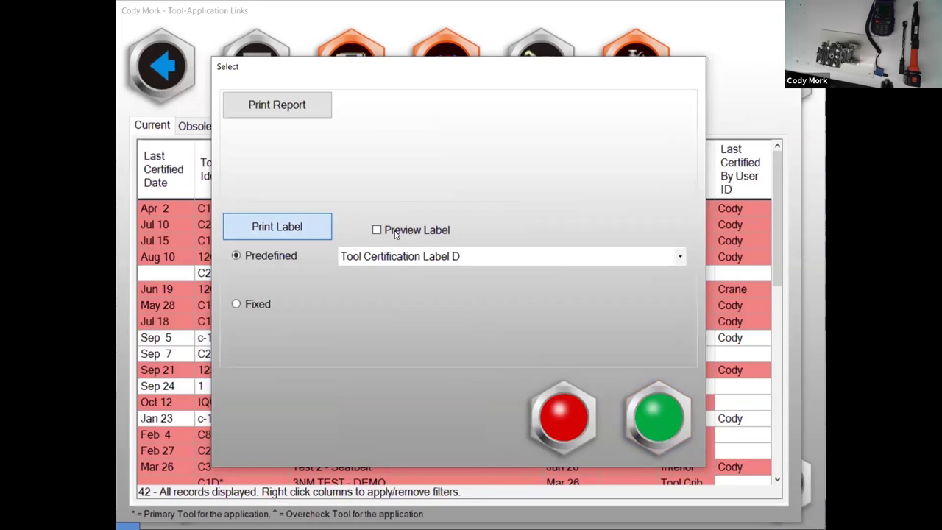
{"action": "left_click", "coordinate": [405, 255]}
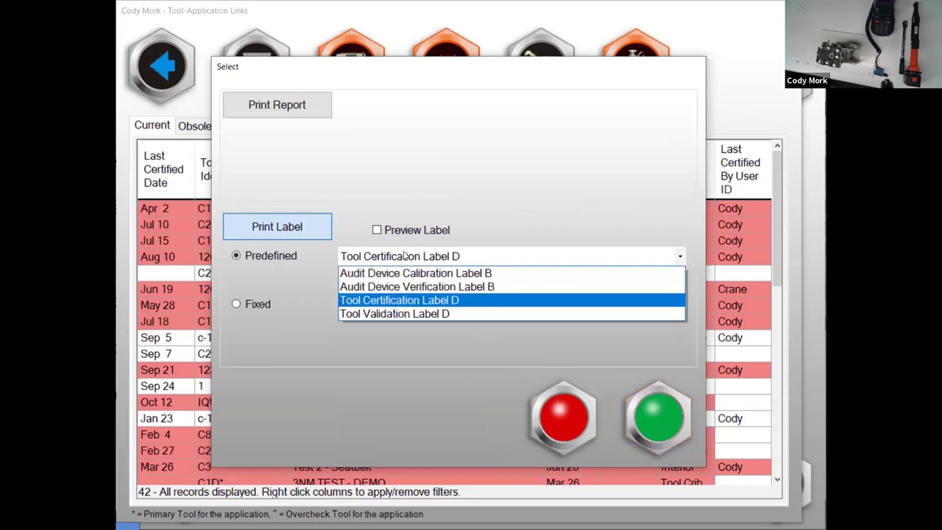
{"action": "left_click", "coordinate": [405, 256]}
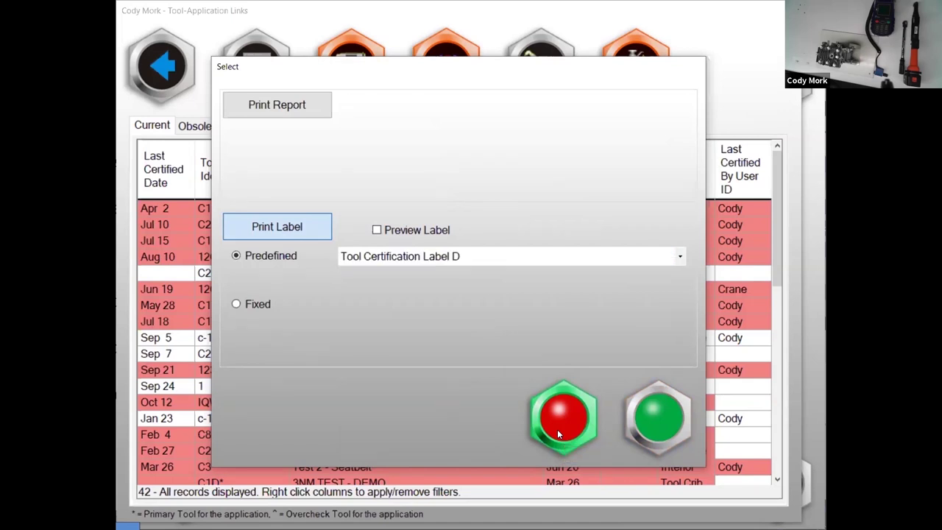
{"action": "left_click", "coordinate": [559, 429]}
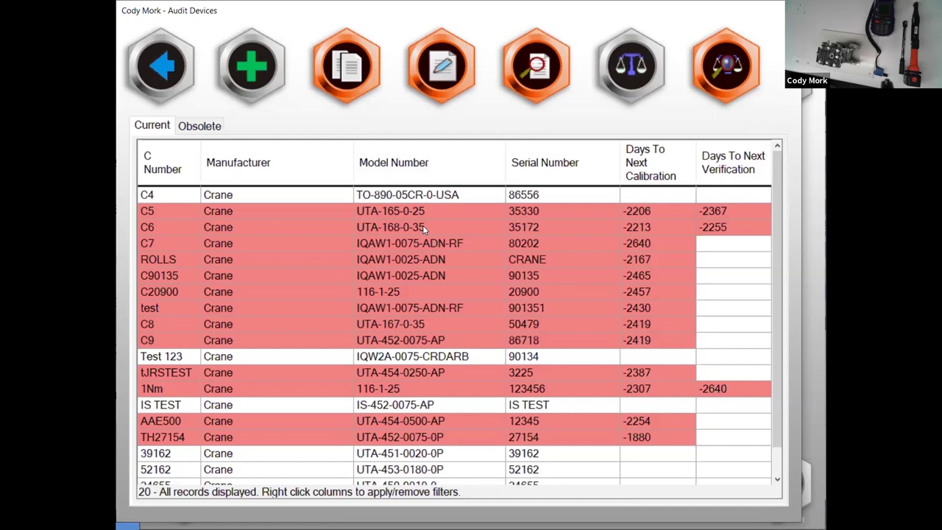
{"action": "scroll", "coordinate": [423, 230], "scroll_direction": "down", "scroll_amount": 1}
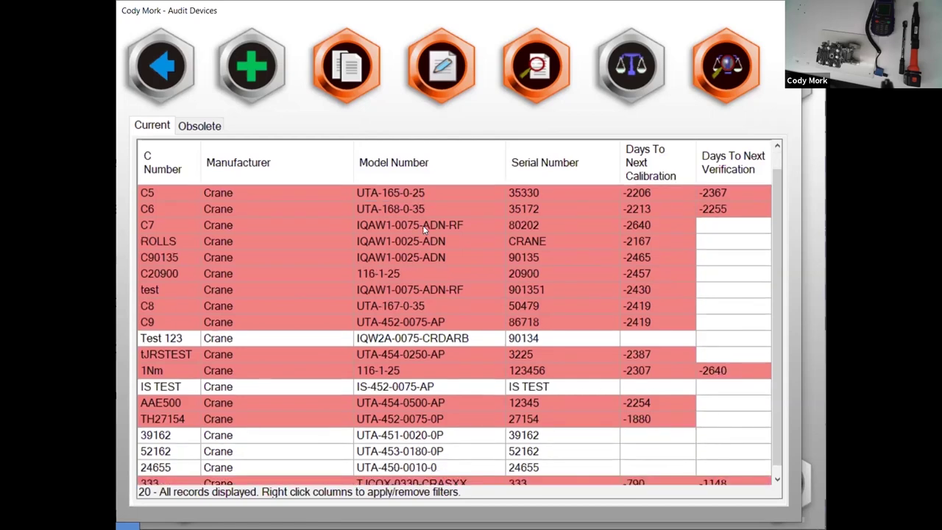
{"action": "scroll", "coordinate": [423, 230], "scroll_direction": "down", "scroll_amount": 1}
{"action": "scroll", "coordinate": [424, 230], "scroll_direction": "up", "scroll_amount": 2}
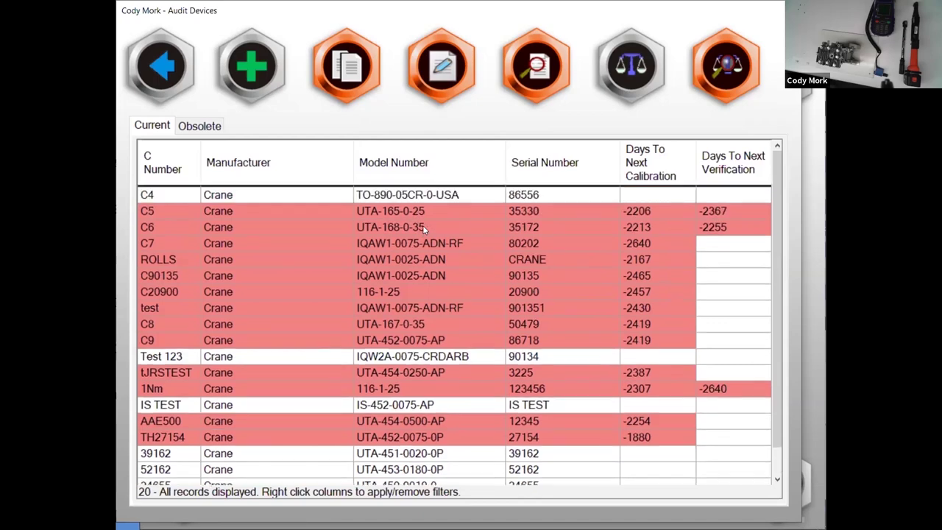
{"action": "left_click", "coordinate": [668, 211]}
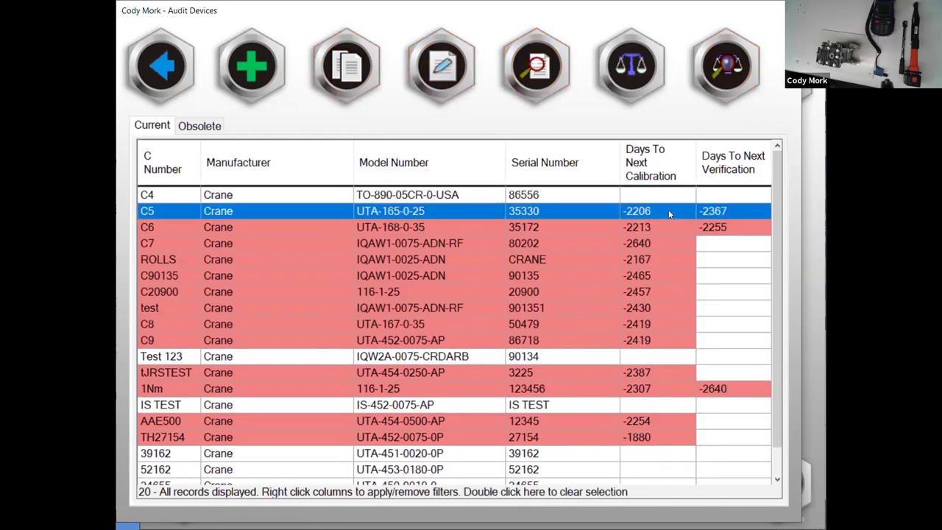
{"action": "left_click", "coordinate": [663, 198]}
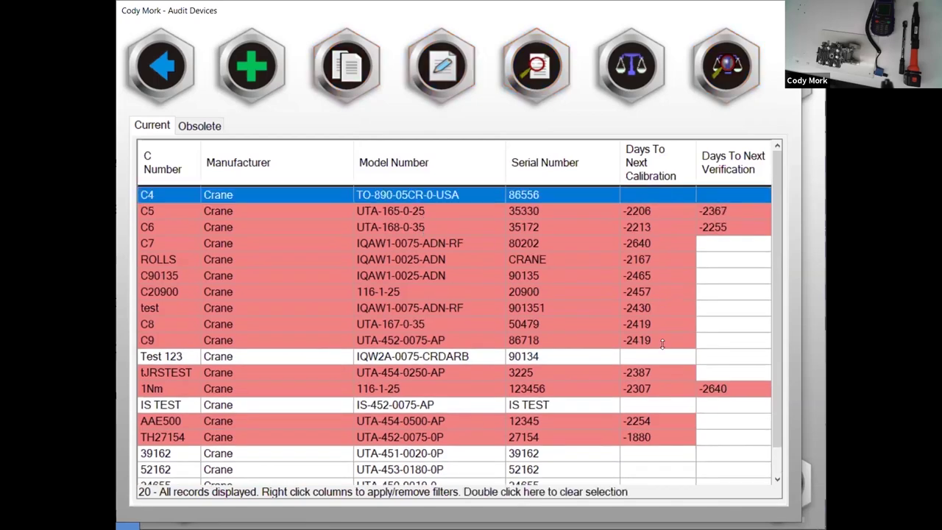
{"action": "scroll", "coordinate": [662, 344], "scroll_direction": "down", "scroll_amount": 1}
{"action": "scroll", "coordinate": [662, 343], "scroll_direction": "up", "scroll_amount": 1}
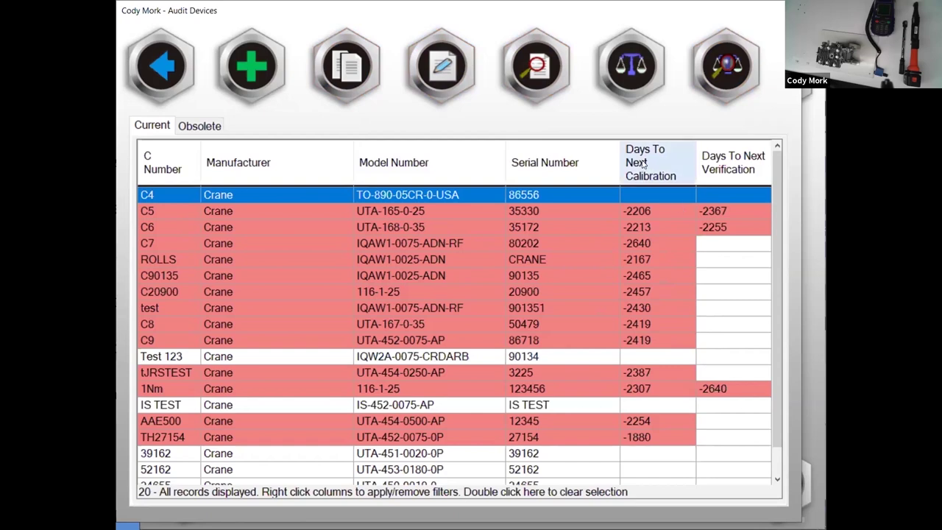
{"action": "left_click", "coordinate": [653, 244]}
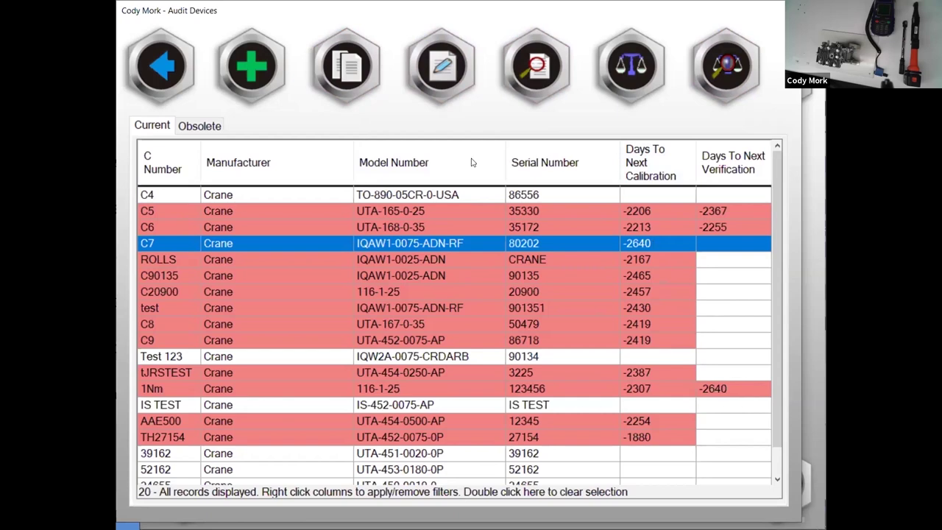
{"action": "left_click", "coordinate": [178, 81]}
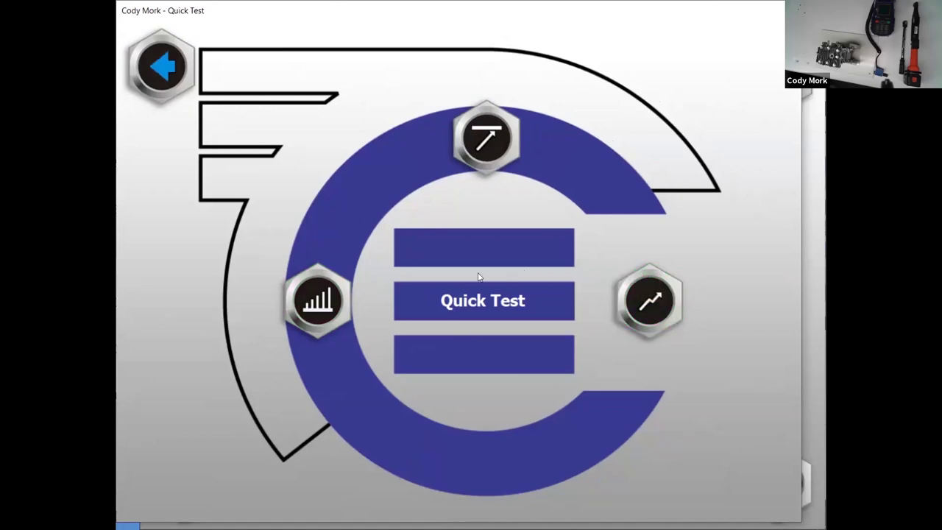
- Leave the Quick Test screen to return to the main Opta Management menu
{"action": "left_click", "coordinate": [170, 89]}
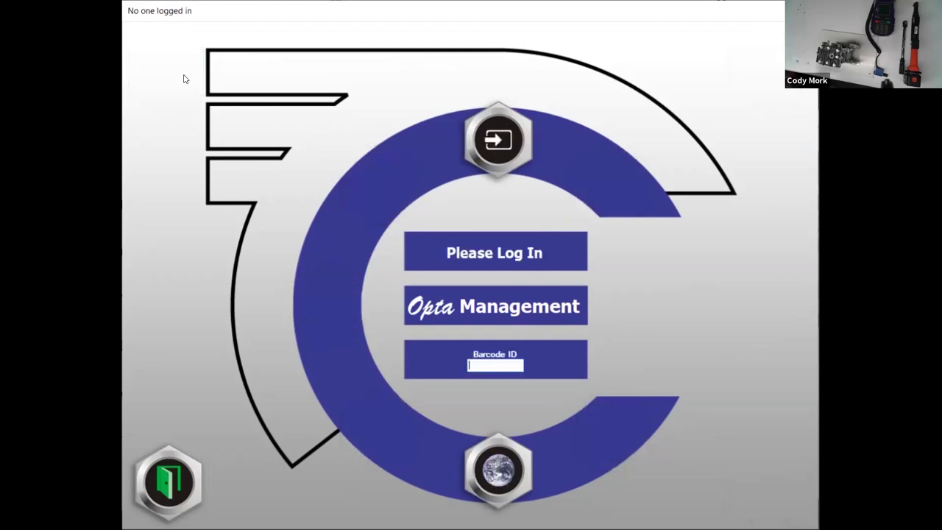
- Log in as the limited user by entering their barcode ID
{"action": "type", "text": "1"}
{"action": "key", "text": "Return"}
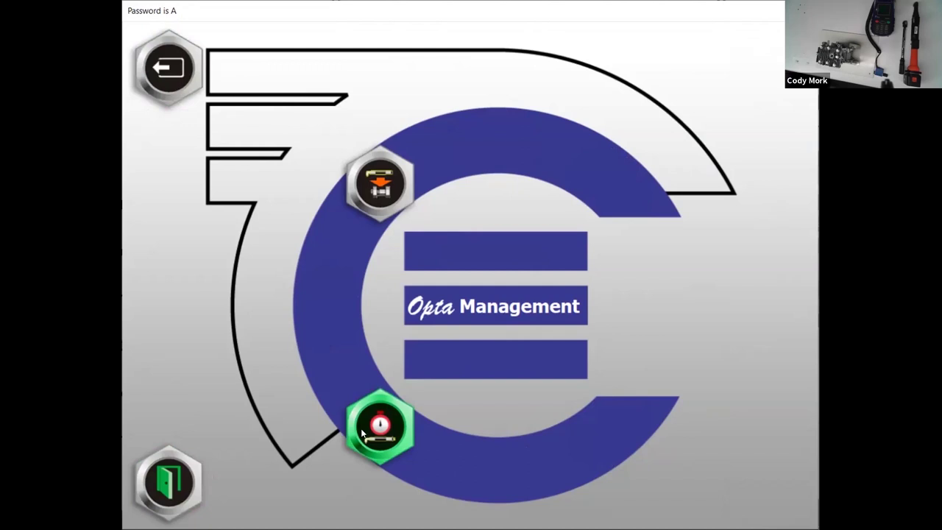
- Start a new validation for tool A098555 from the tool-application links, accepting the 75Nm transducer group
{"action": "left_click", "coordinate": [372, 178]}
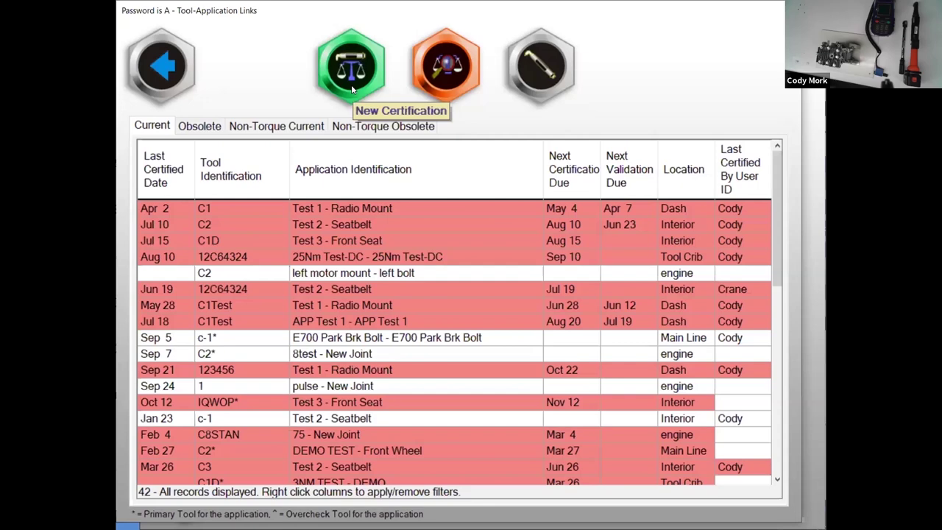
{"action": "left_click", "coordinate": [351, 85]}
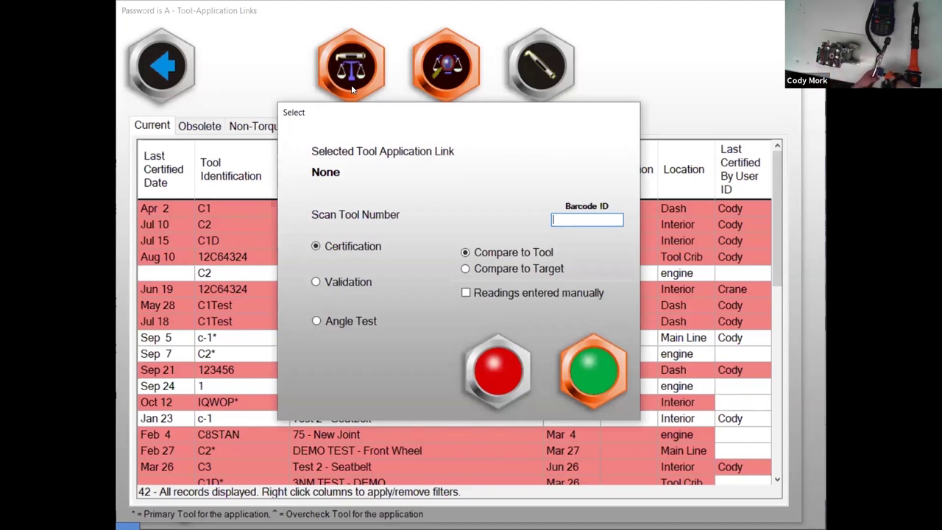
{"action": "type", "text": "A098555"}
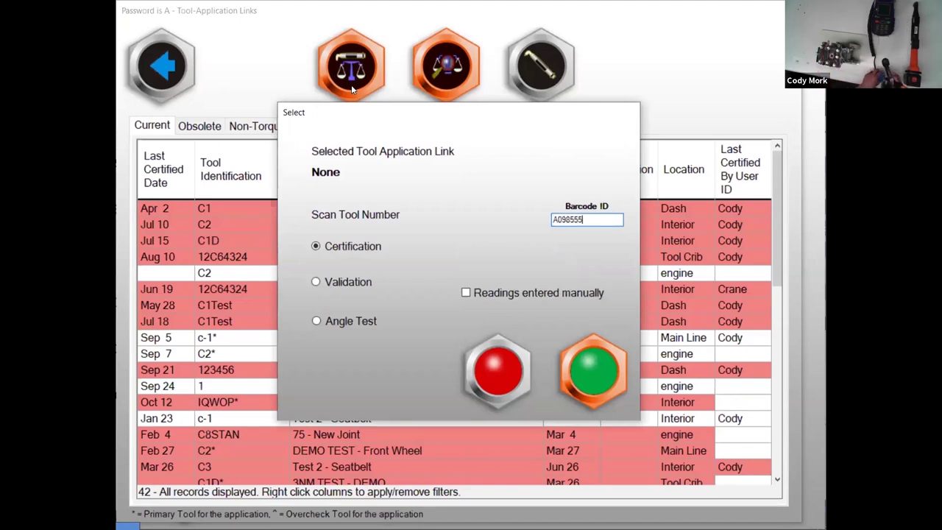
{"action": "key", "text": "Return"}
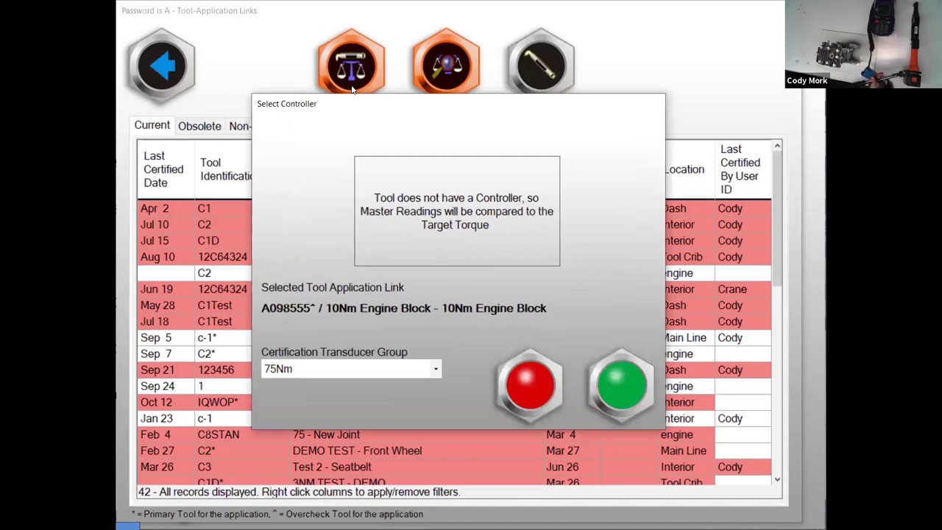
{"action": "key", "text": "Return"}
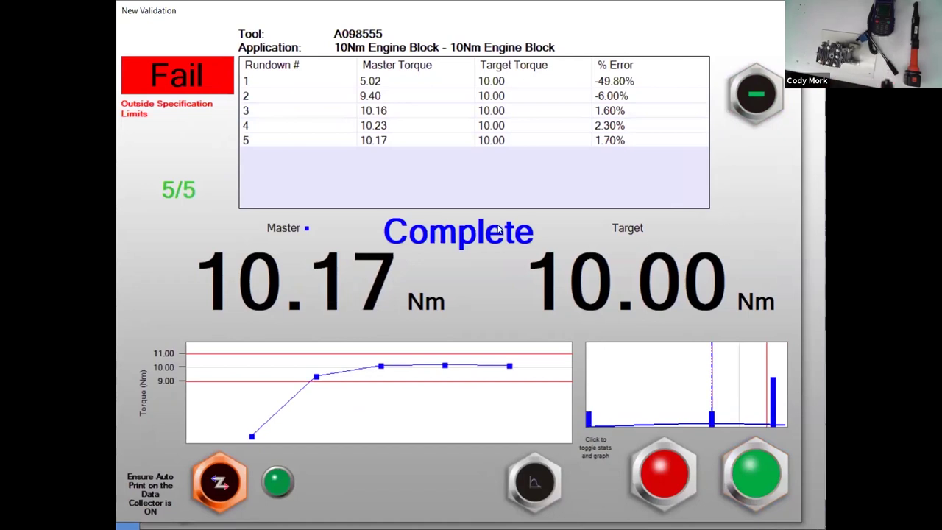
- Review the failed run's master torque statistics and rundowns, then accept the result
{"action": "left_click", "coordinate": [747, 421]}
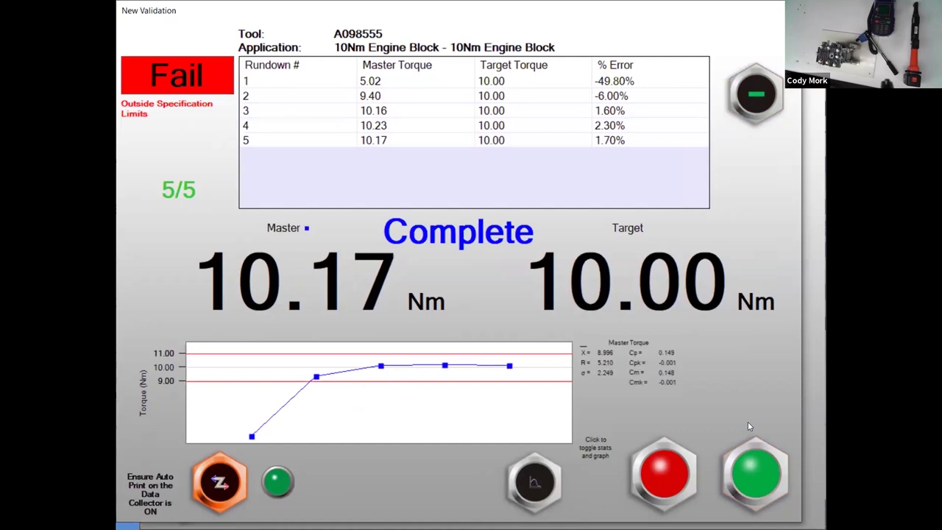
{"action": "left_click", "coordinate": [751, 467]}
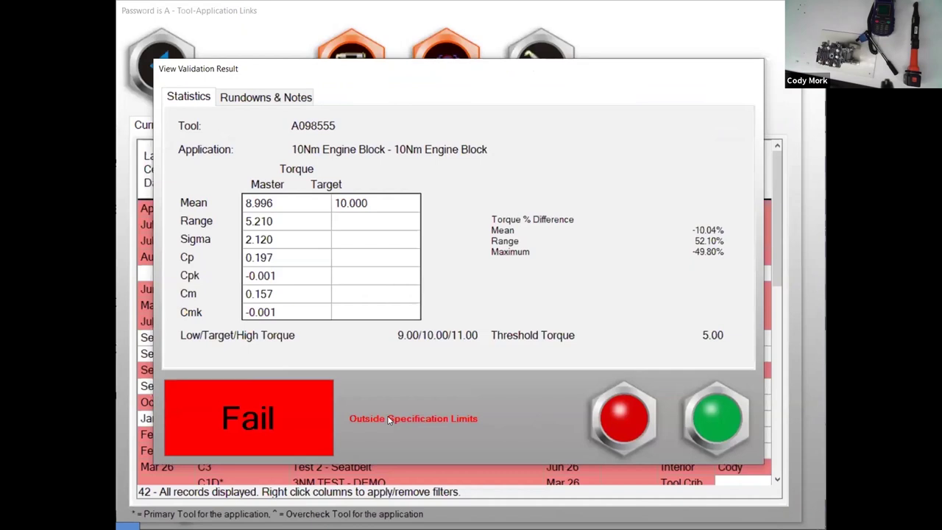
{"action": "left_click", "coordinate": [261, 99]}
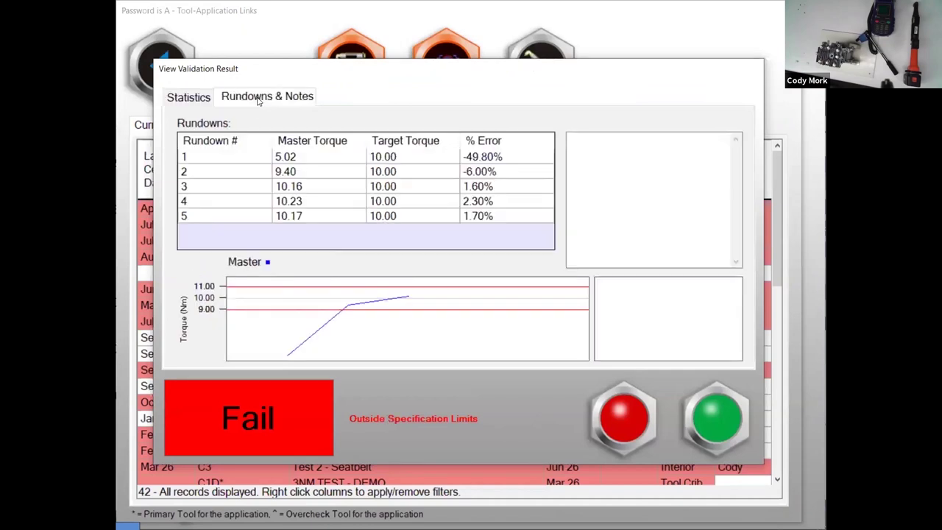
{"action": "left_click", "coordinate": [204, 101]}
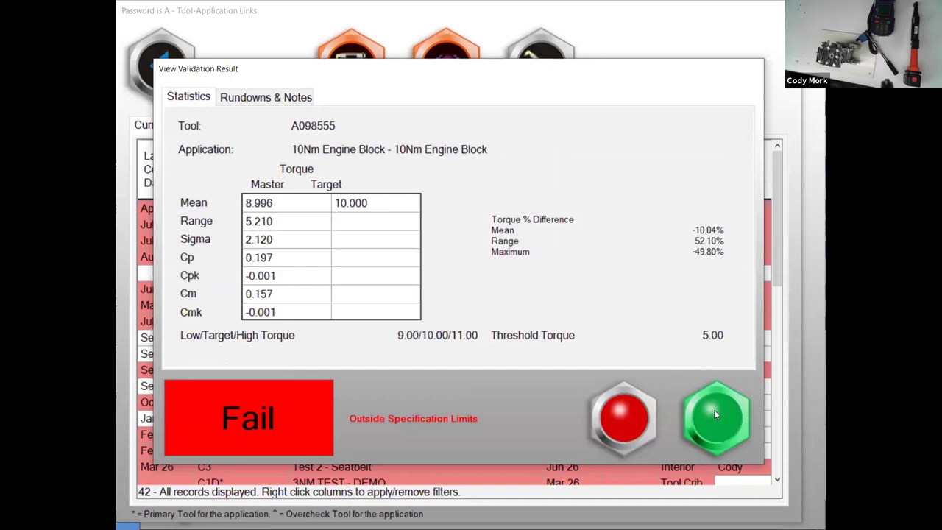
{"action": "left_click", "coordinate": [714, 414]}
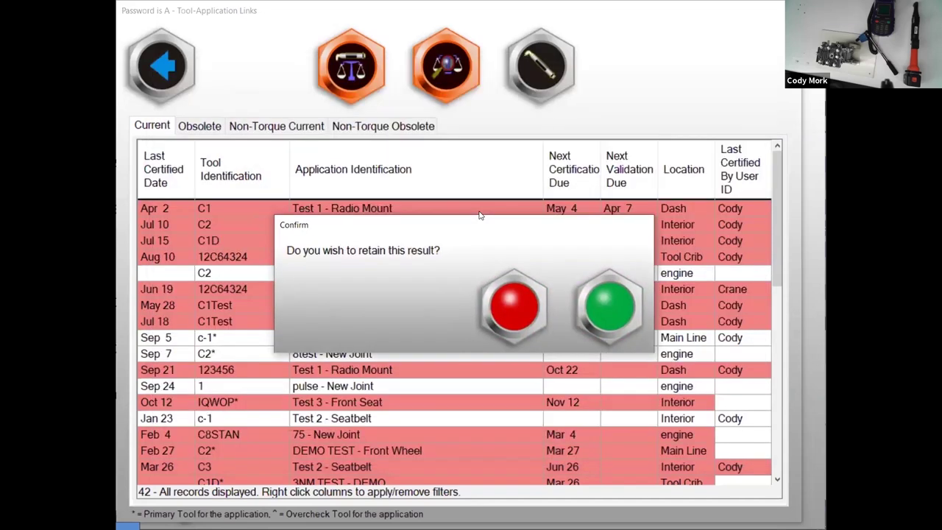
- Keep the failed result on record without printing, and choose to retry the validation
{"action": "left_click", "coordinate": [597, 322]}
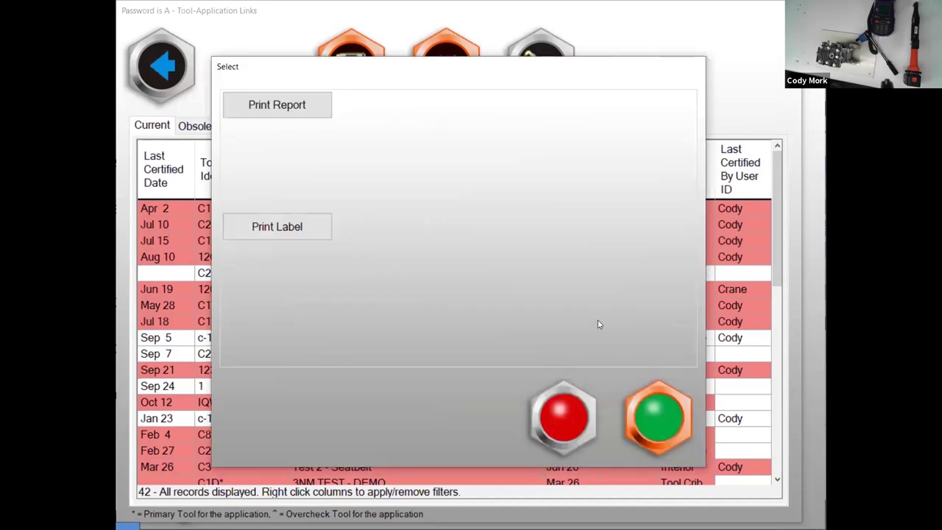
{"action": "left_click", "coordinate": [584, 401]}
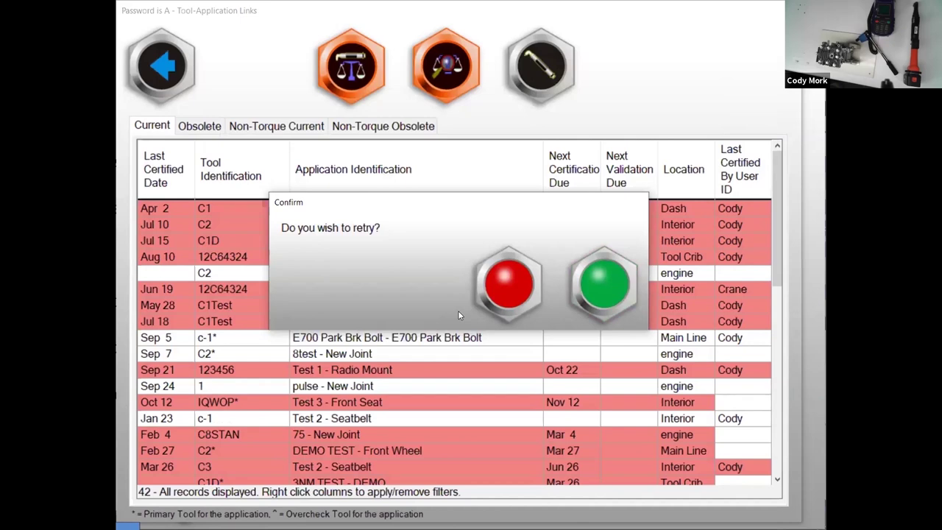
{"action": "left_click", "coordinate": [619, 282]}
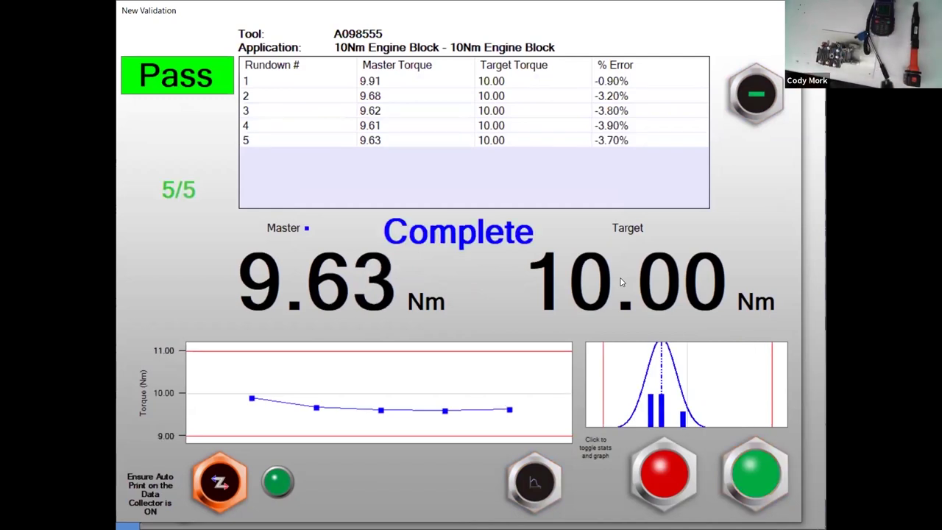
- Accept and keep the passing A098555 rerun without printing a report
{"action": "left_click", "coordinate": [756, 454]}
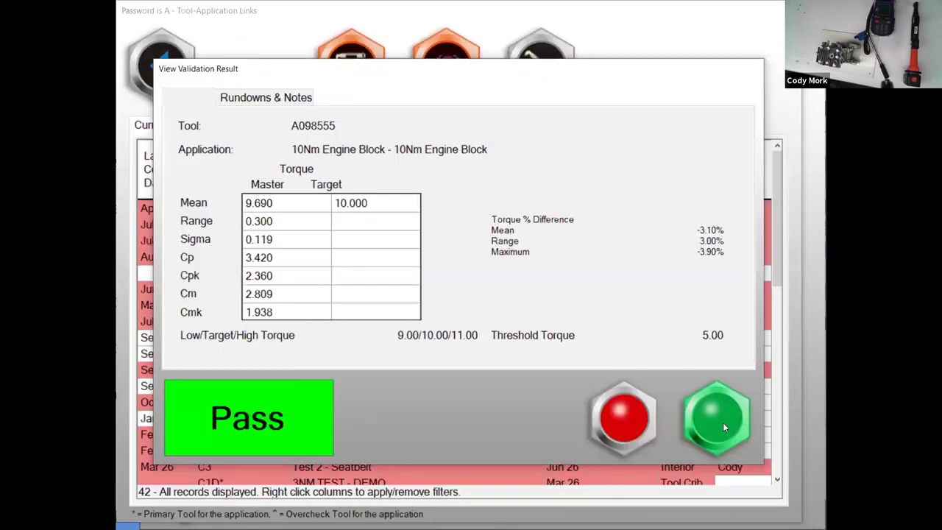
{"action": "left_click", "coordinate": [722, 423]}
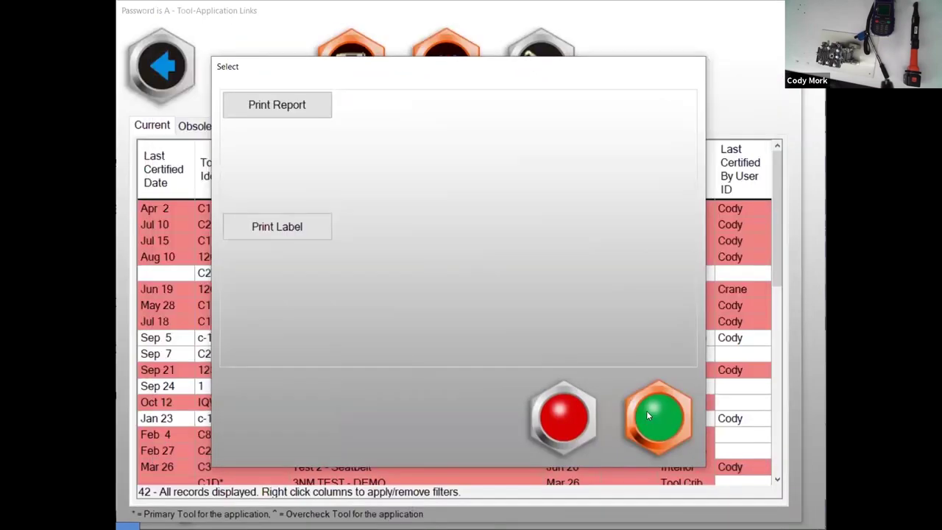
{"action": "left_click", "coordinate": [581, 409]}
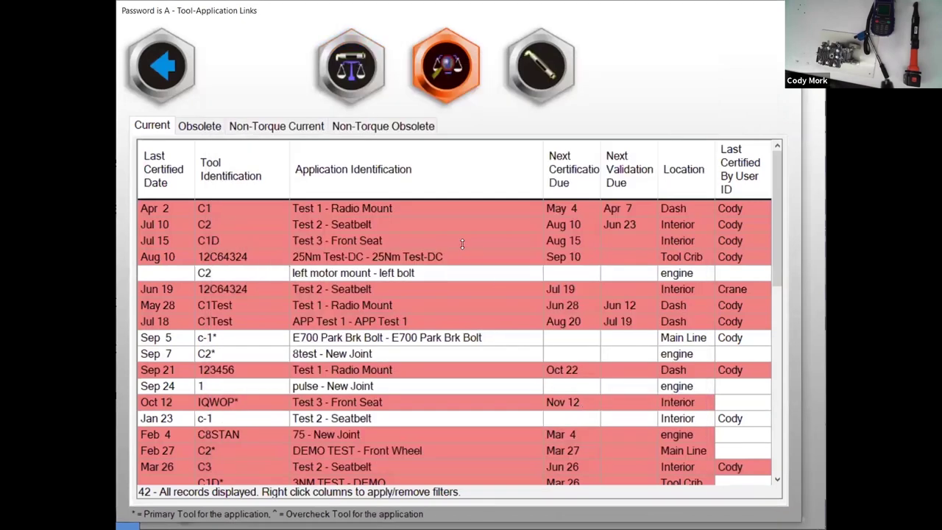
- Return to the main Opta Management menu and log the limited user out
{"action": "left_click", "coordinate": [187, 69]}
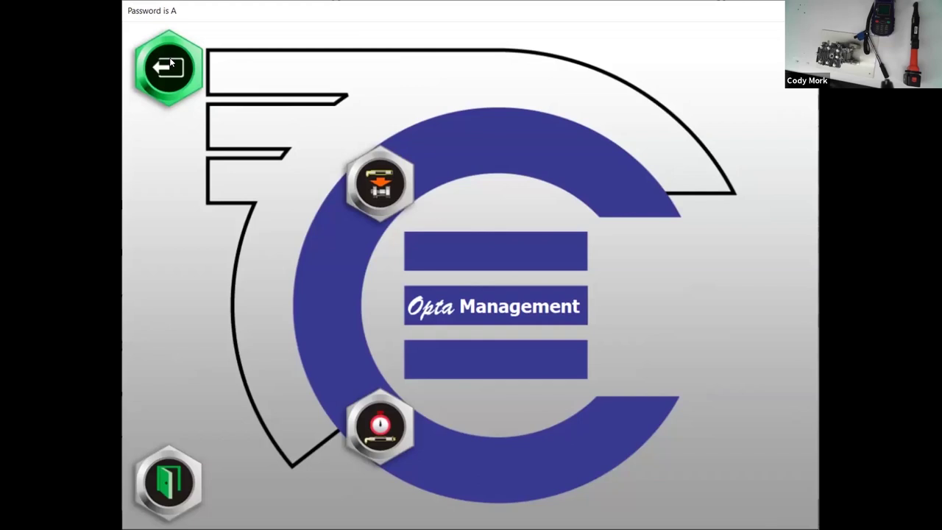
{"action": "left_click", "coordinate": [170, 64]}
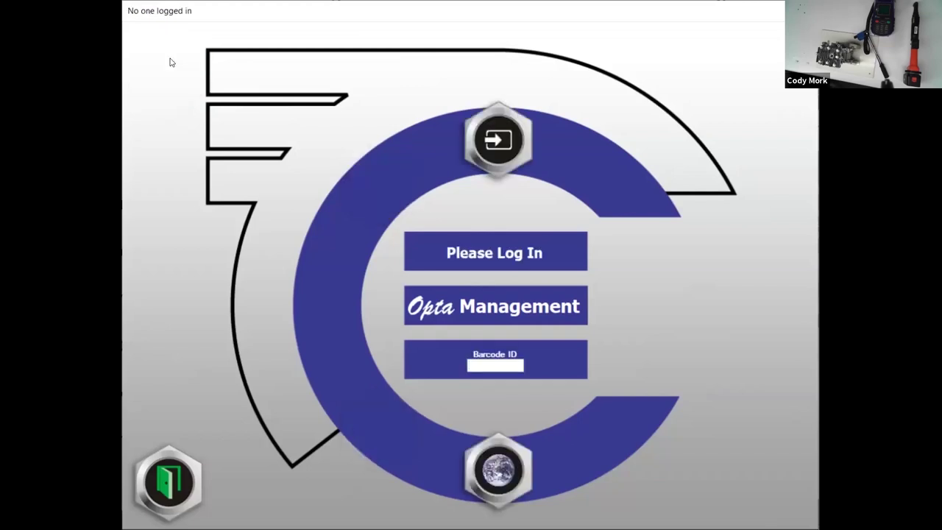